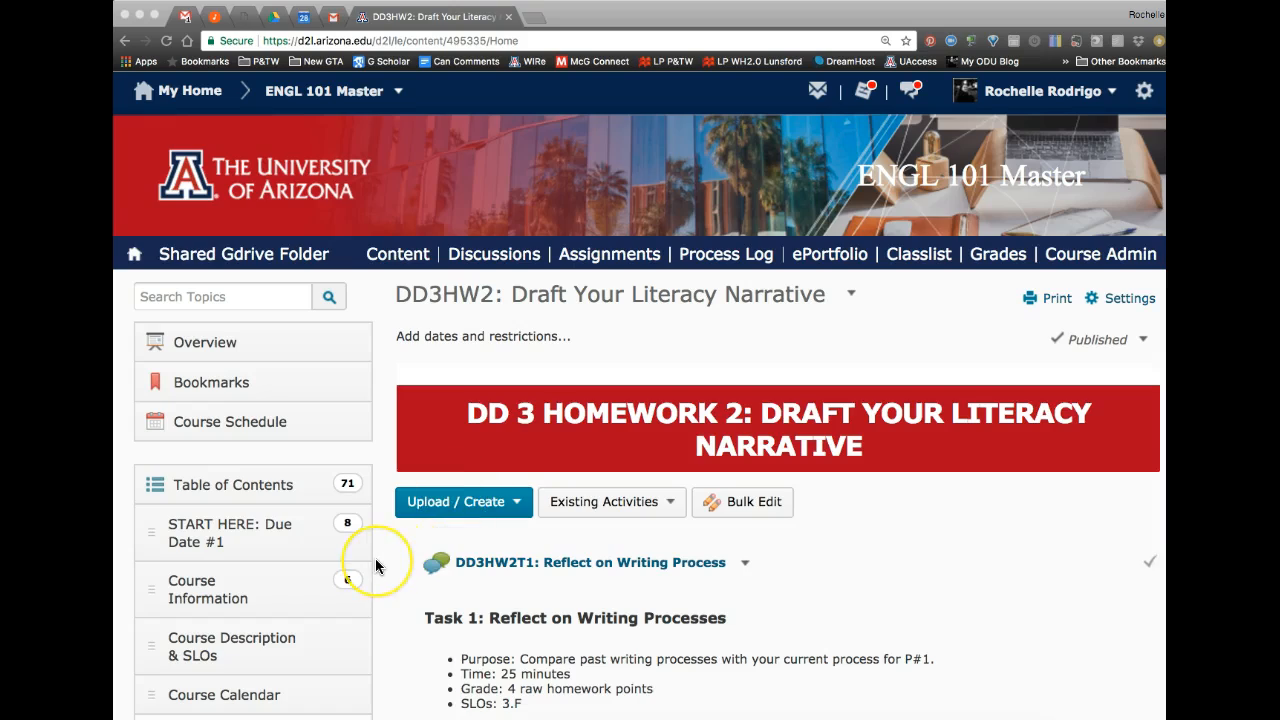
# Step: Scroll through the DD3HW2: Draft Your Literacy Narrative content page to review its tasks
pyautogui.scroll(-4, 375, 560)
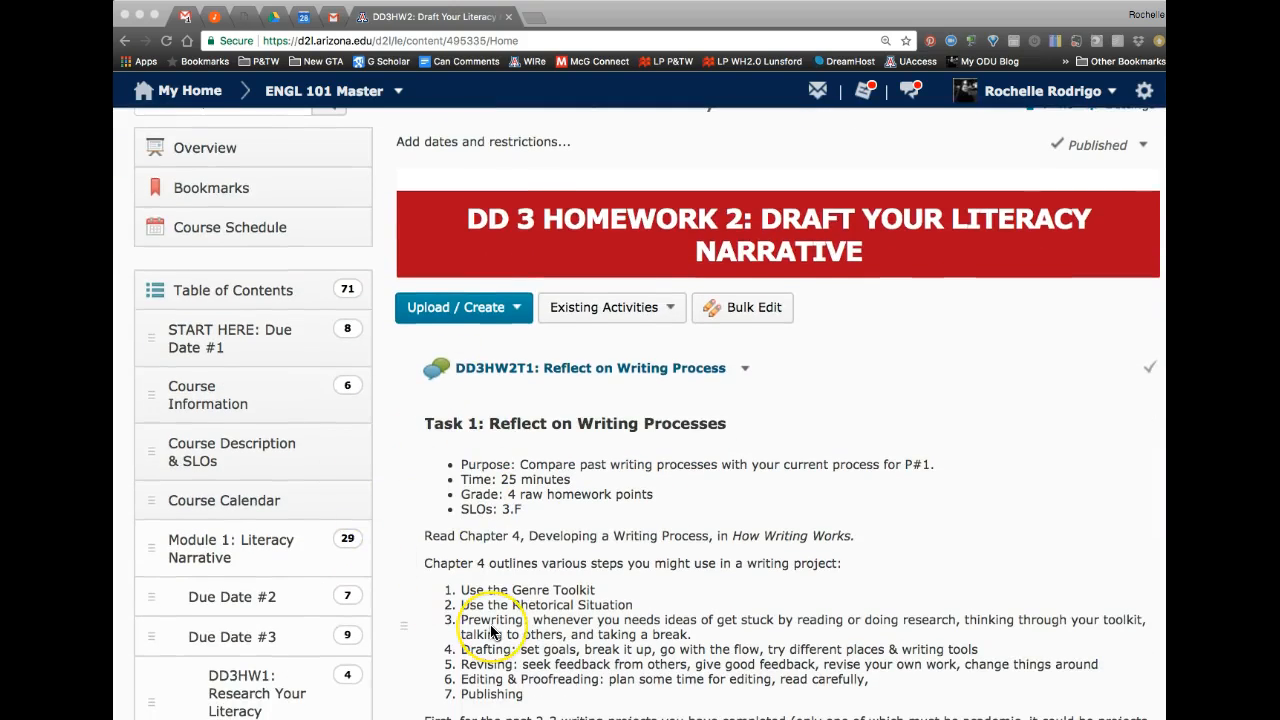
pyautogui.scroll(-4, 490, 628)
pyautogui.scroll(-3, 490, 626)
pyautogui.scroll(10, 490, 624)
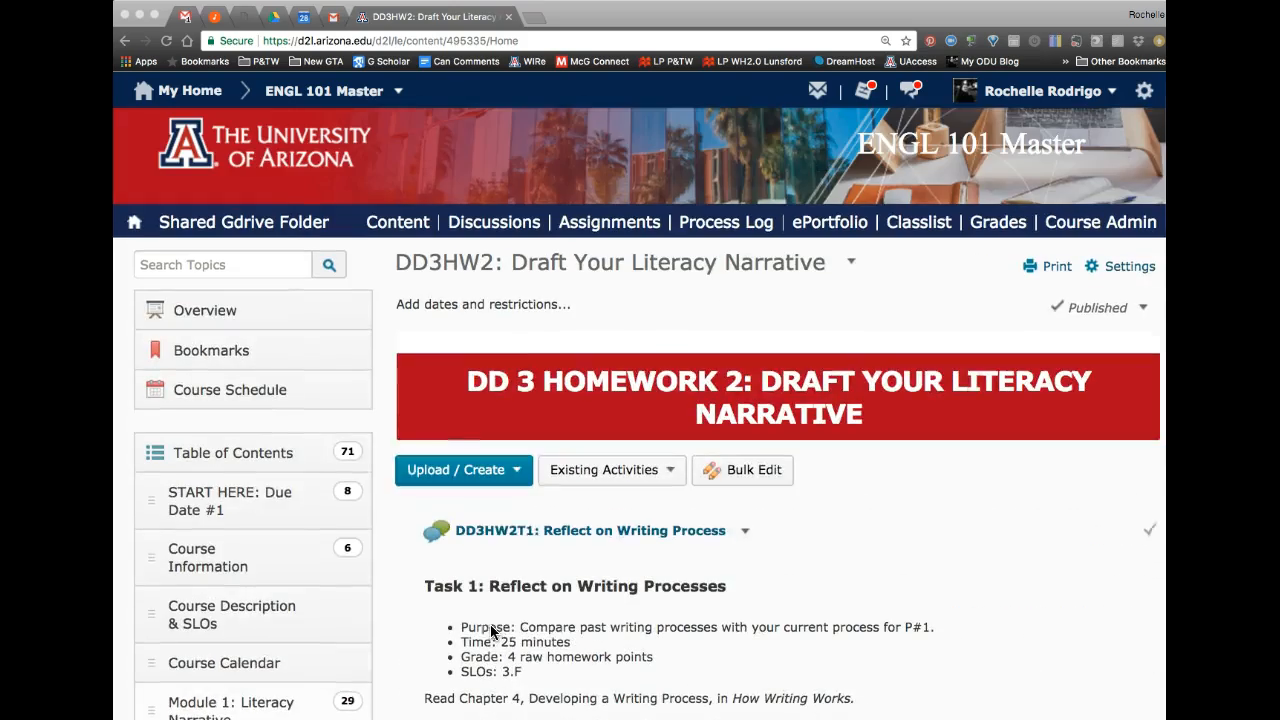
pyautogui.scroll(-1, 508, 655)
pyautogui.scroll(-2, 511, 662)
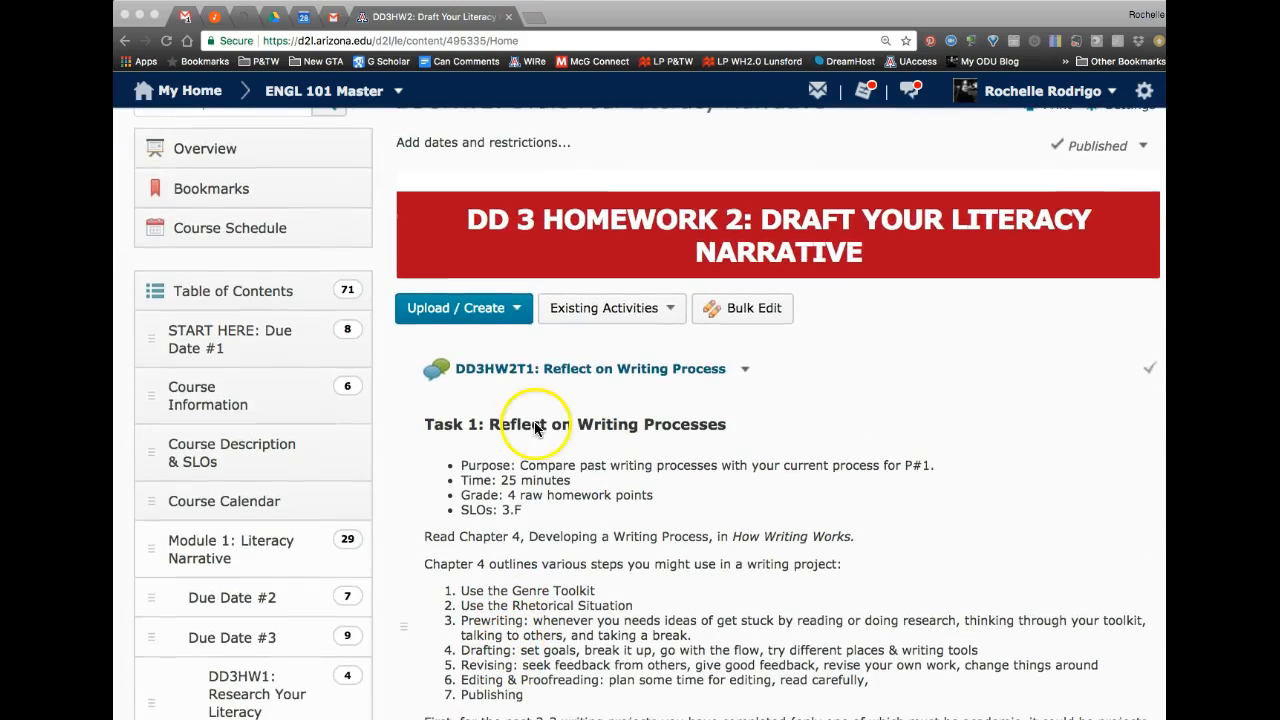
# Step: Open the DD3HW2T1: Reflect on Writing Process discussion topic and look over its page
pyautogui.click(535, 368)
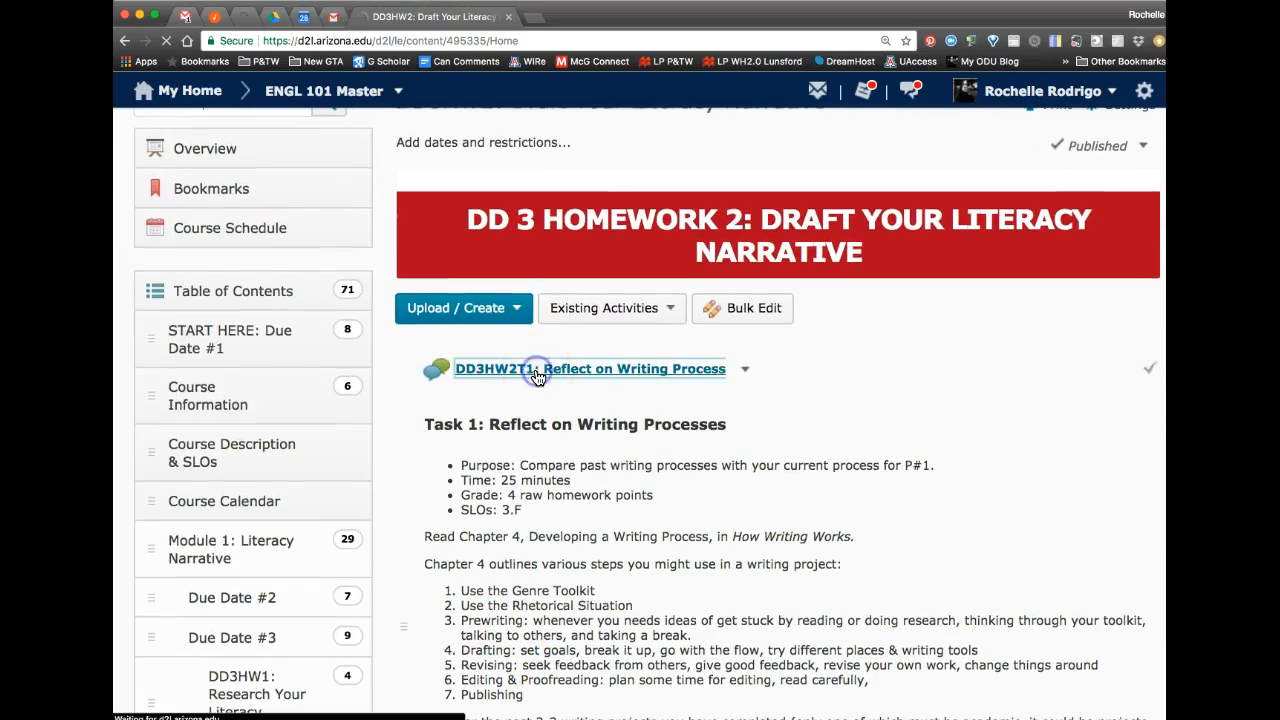
pyautogui.scroll(-6, 266, 549)
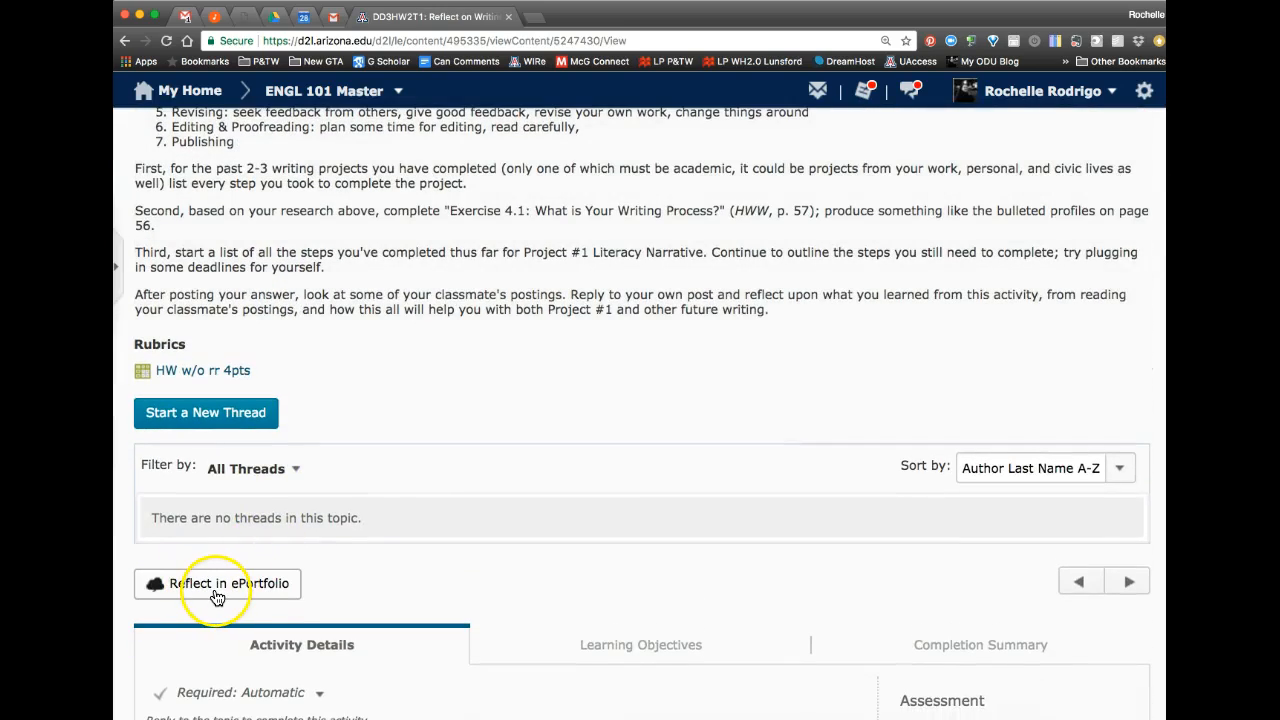
pyautogui.scroll(10, 428, 452)
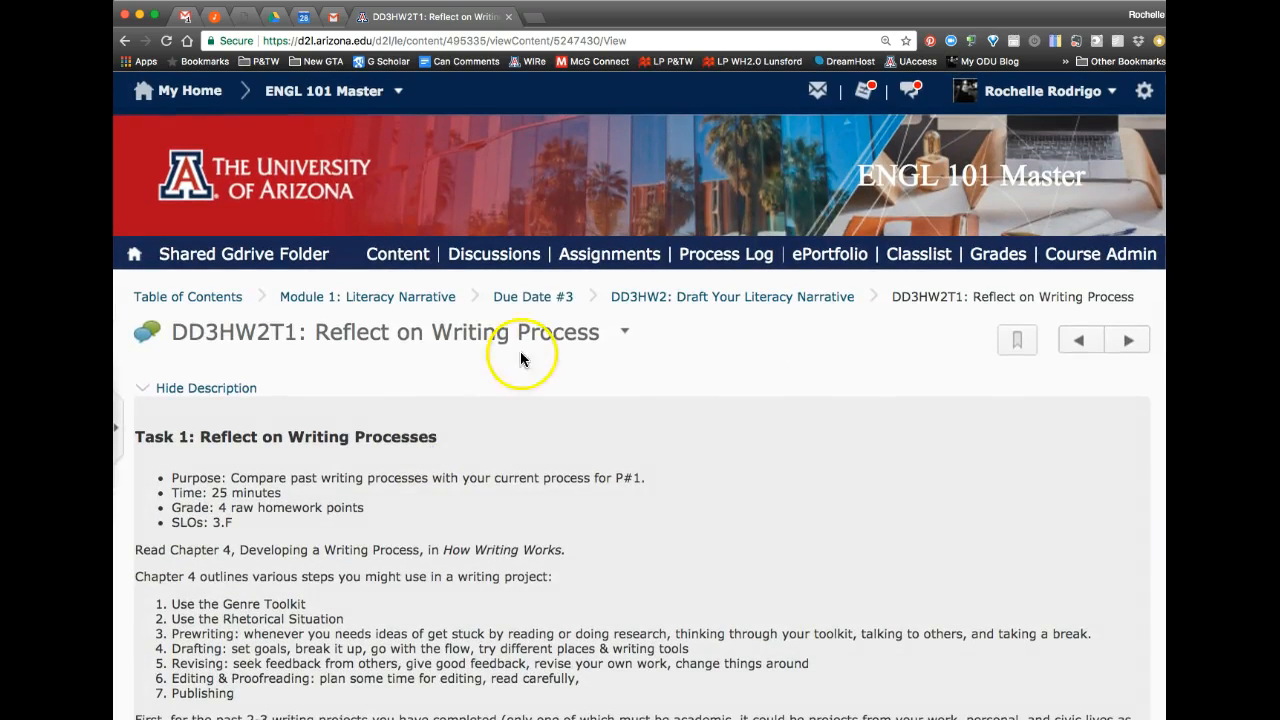
# Step: Go to the Due Date #3 module and review its DD3HW1 and DD3HW2 activity lists
pyautogui.click(538, 300)
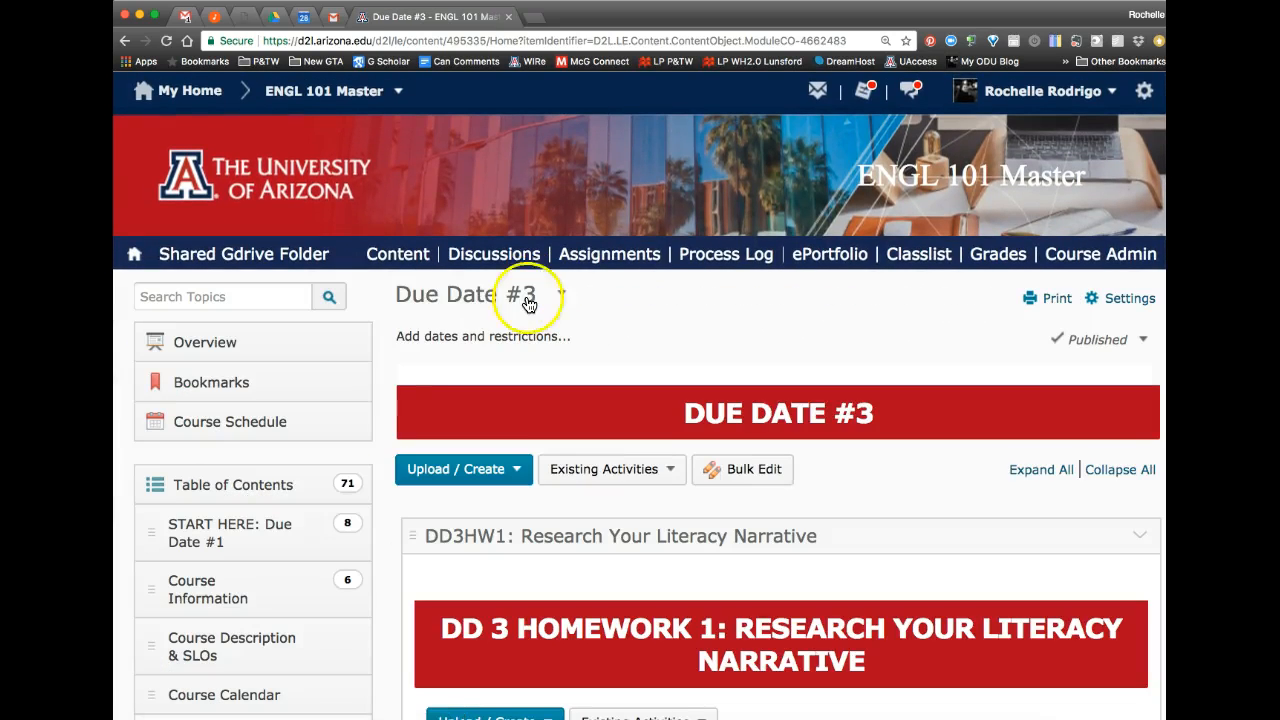
pyautogui.scroll(-10, 379, 473)
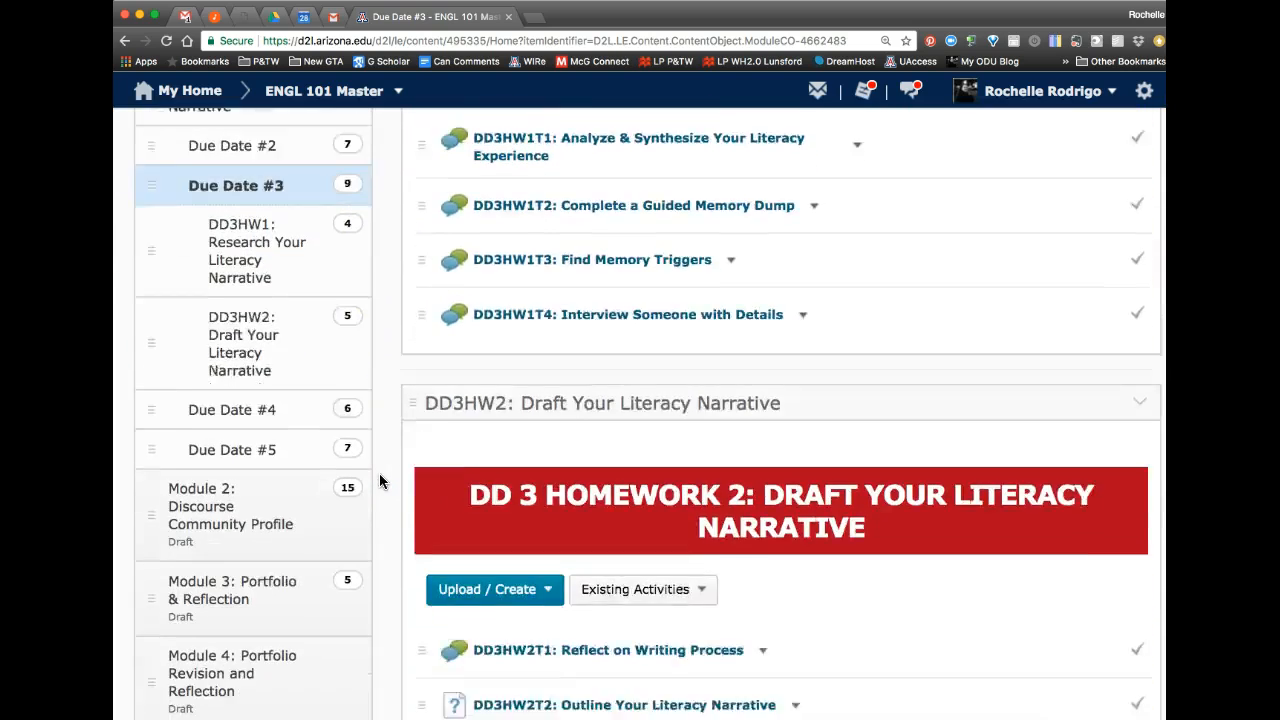
pyautogui.click(440, 452)
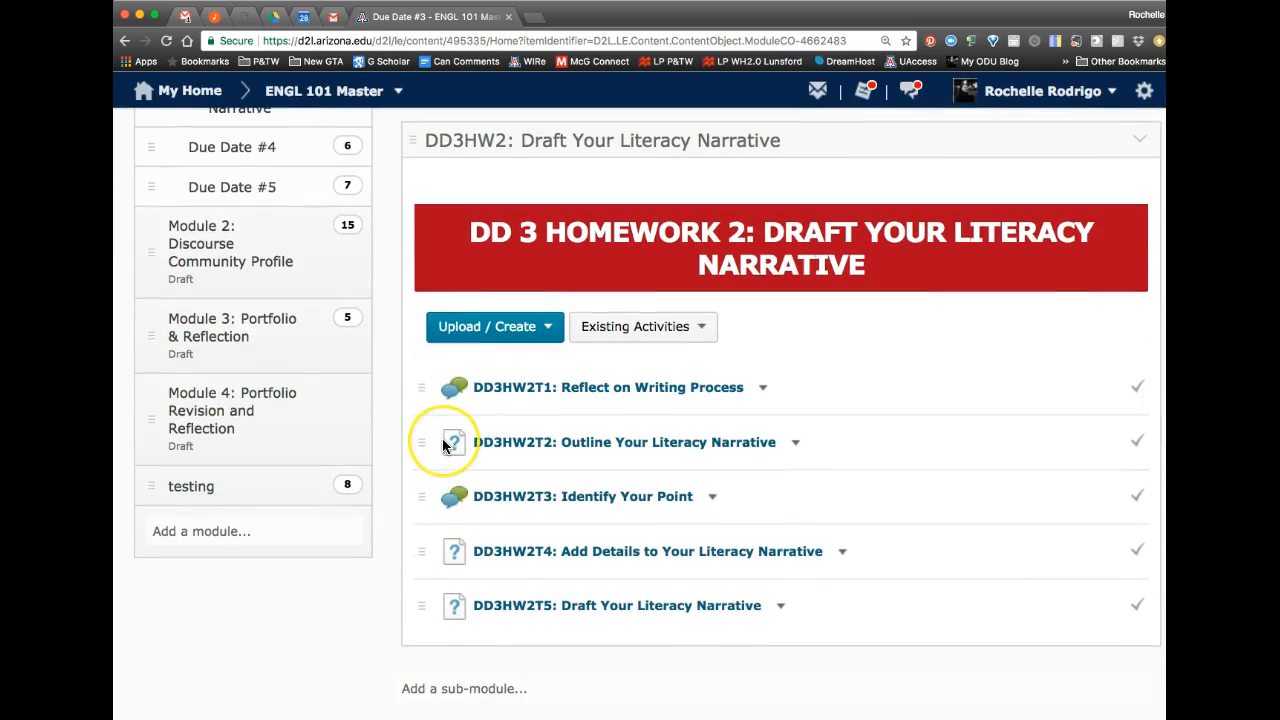
pyautogui.scroll(10, 443, 445)
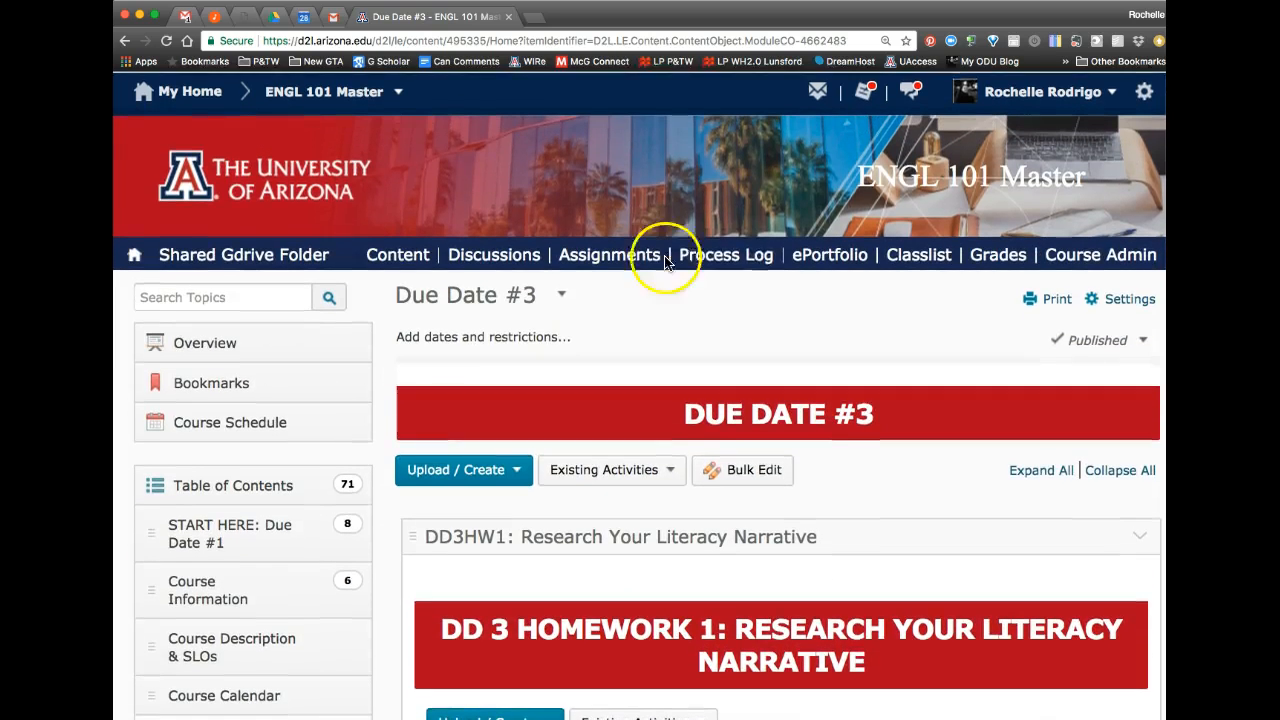
# Step: Open the Process Log quiz manager in a new browser tab and switch to it
pyautogui.click(720, 256)
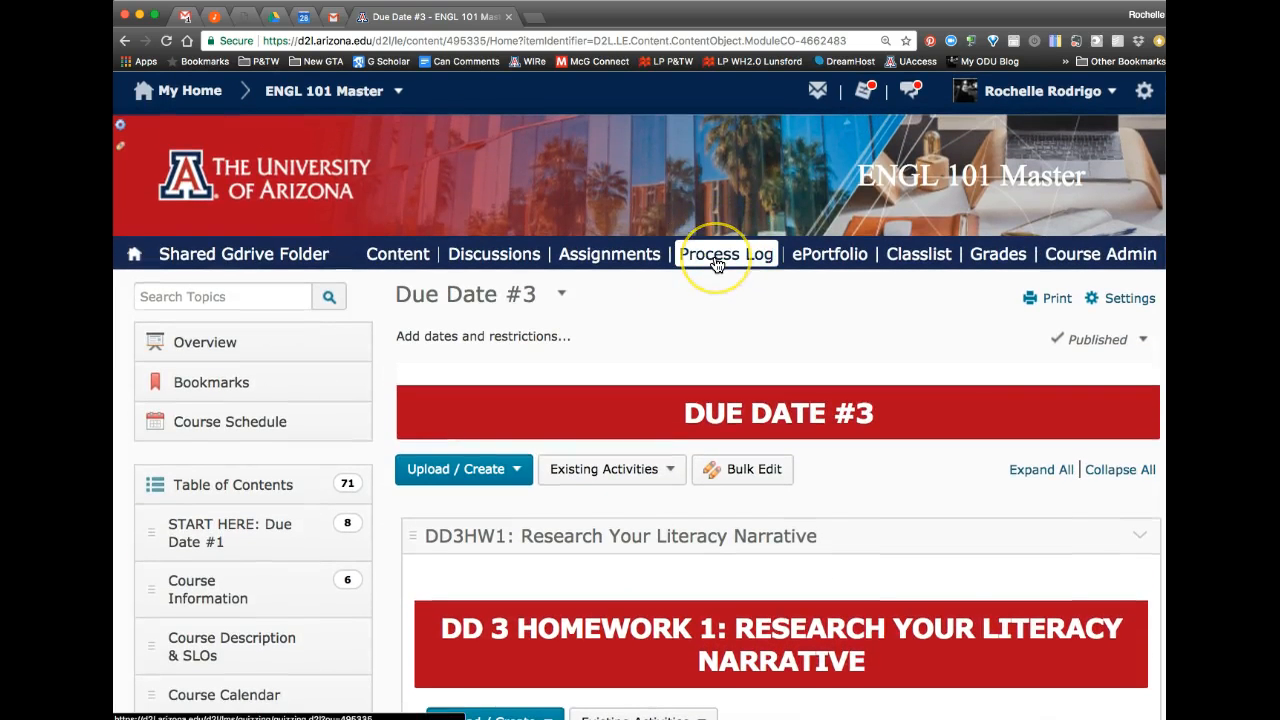
pyautogui.rightClick(716, 261)
pyautogui.click(732, 260)
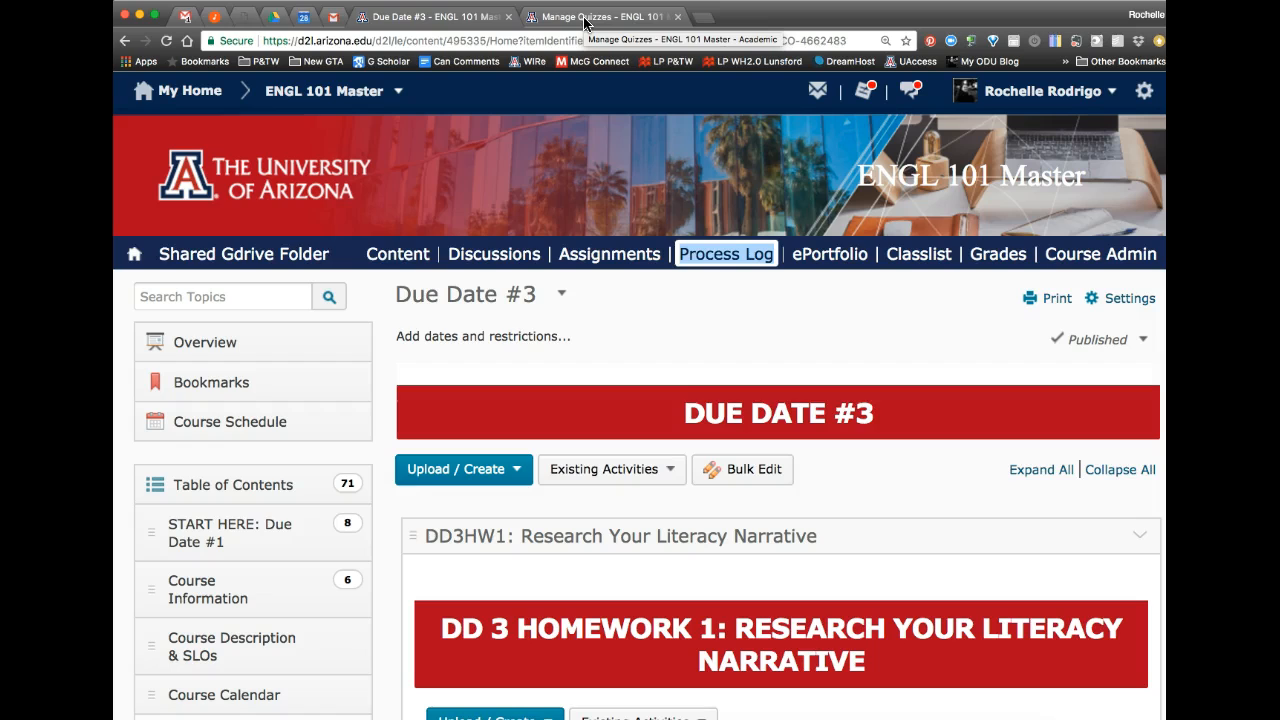
pyautogui.click(585, 17)
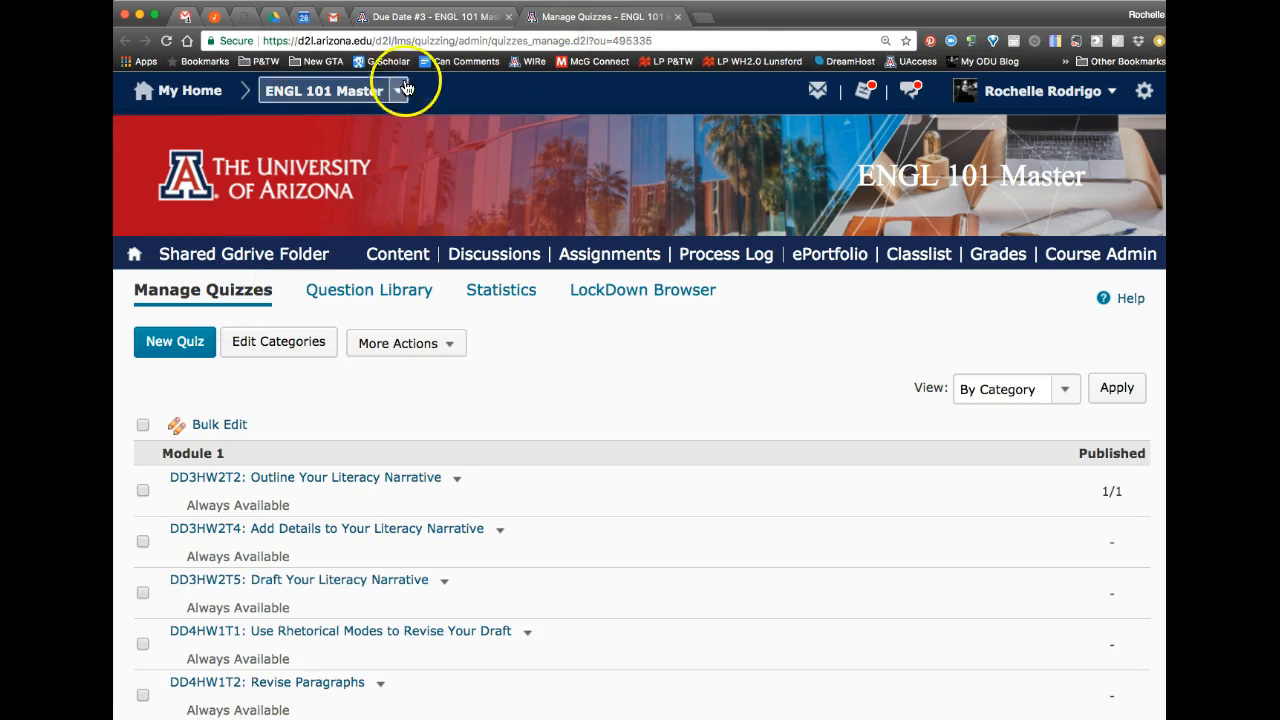
# Step: Return to the Due Date #3 tab and open the DD3HW2T4: Add Details to Your Literacy Narrative quiz
pyautogui.click(428, 20)
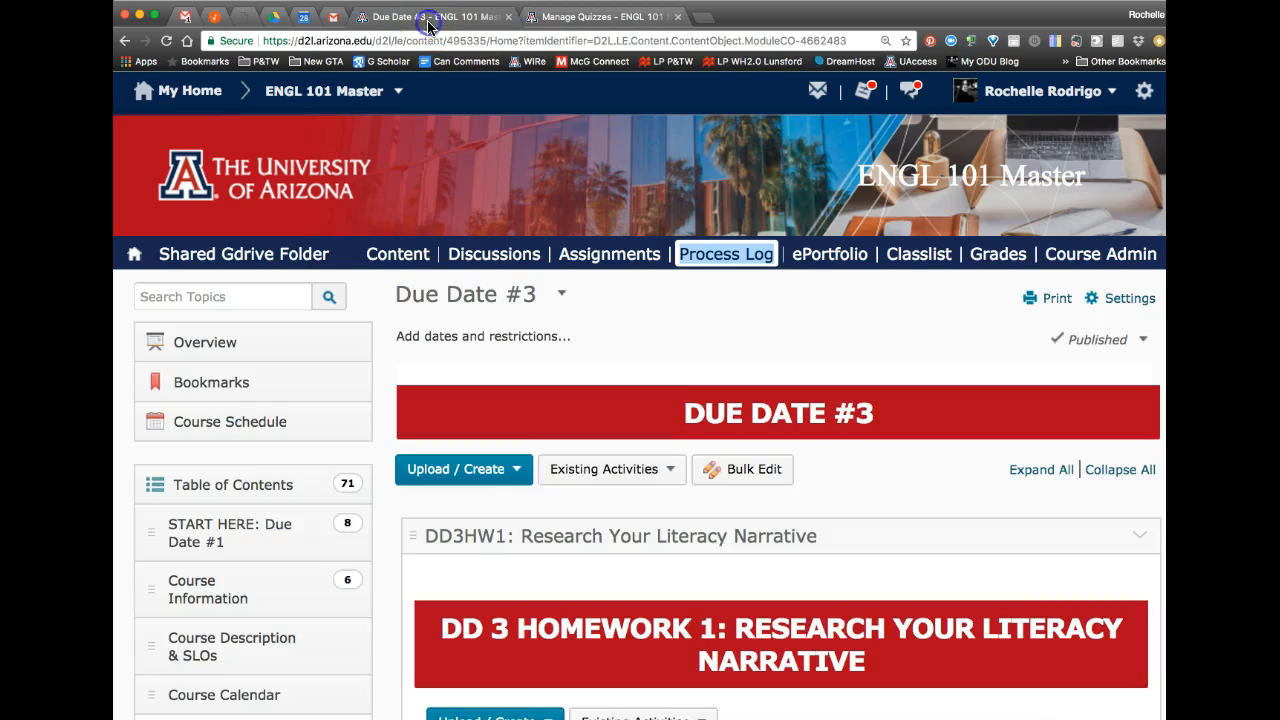
pyautogui.scroll(-3, 530, 491)
pyautogui.scroll(-10, 535, 492)
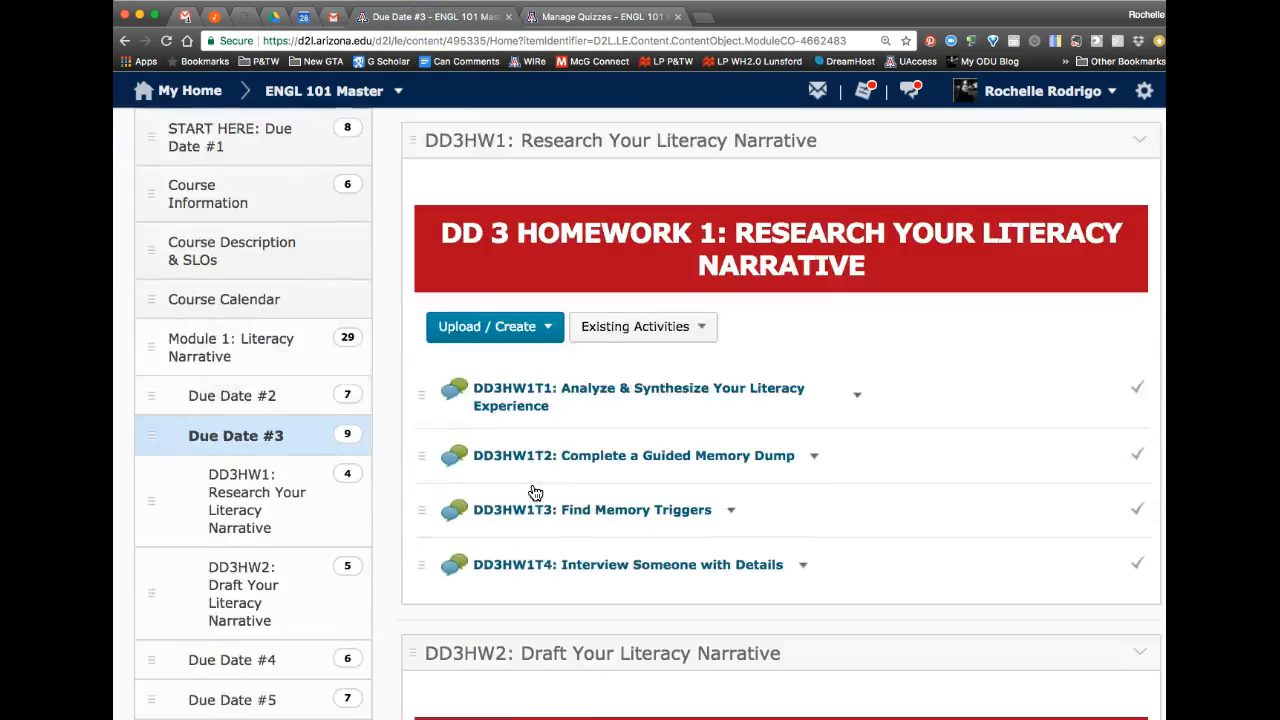
pyautogui.scroll(-1, 535, 492)
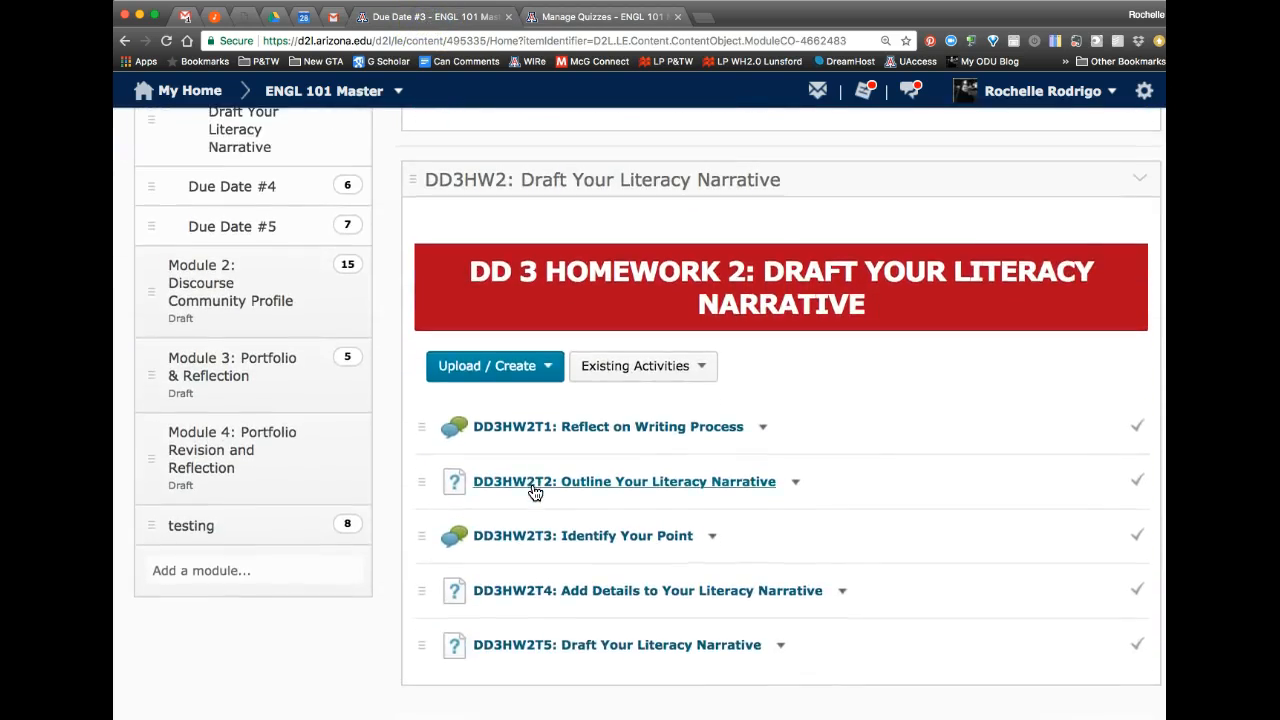
pyautogui.click(667, 602)
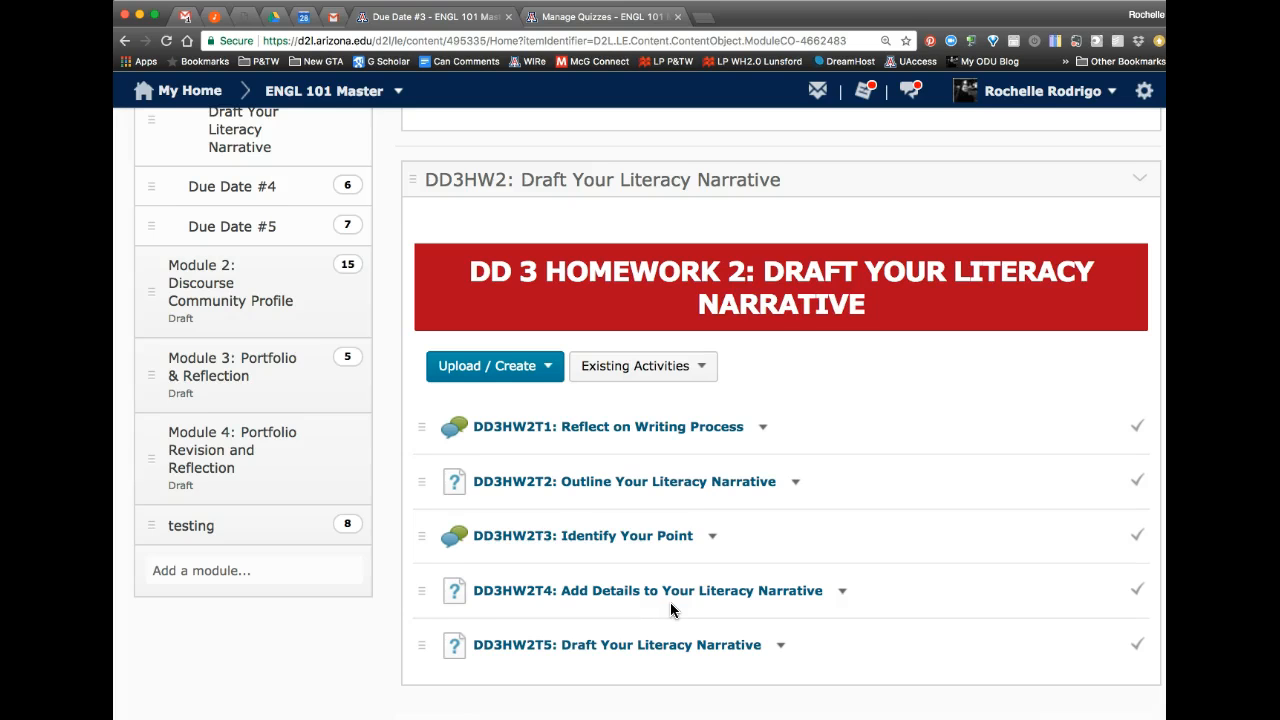
pyautogui.scroll(-1, 670, 602)
pyautogui.click(856, 546)
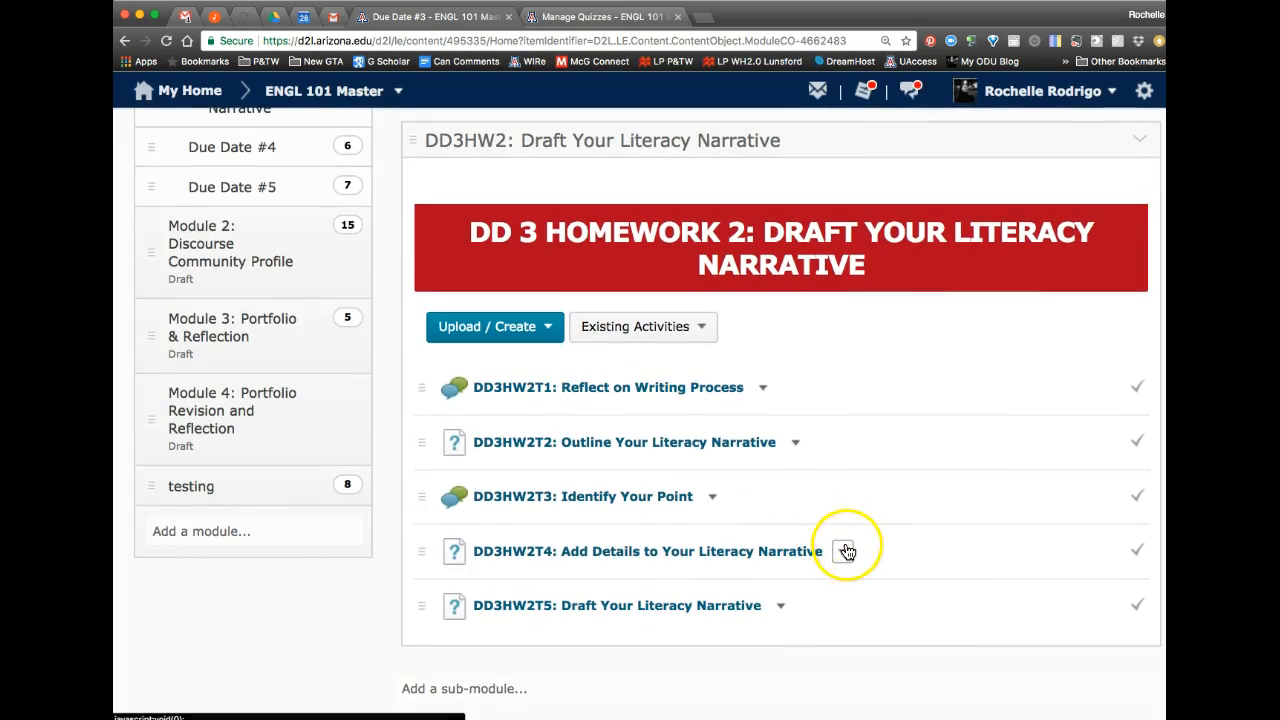
pyautogui.click(638, 552)
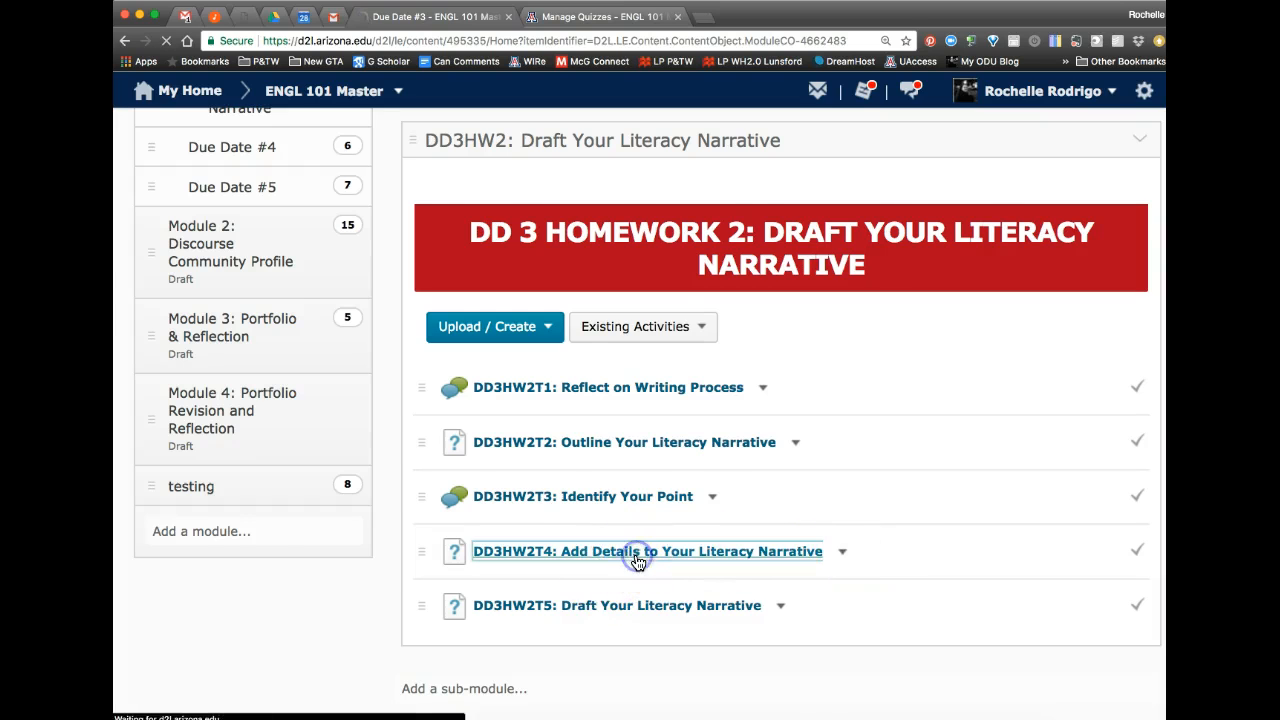
pyautogui.scroll(-2, 638, 562)
pyautogui.scroll(-1, 638, 563)
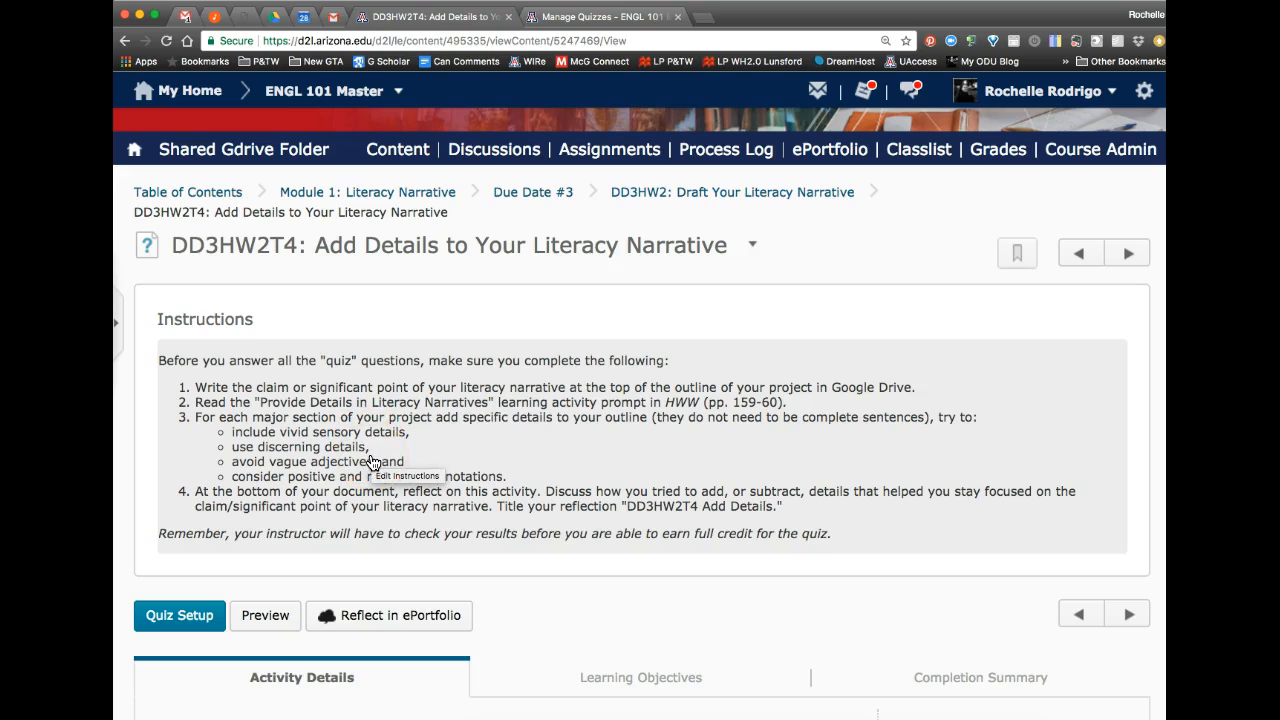
pyautogui.scroll(-1, 372, 462)
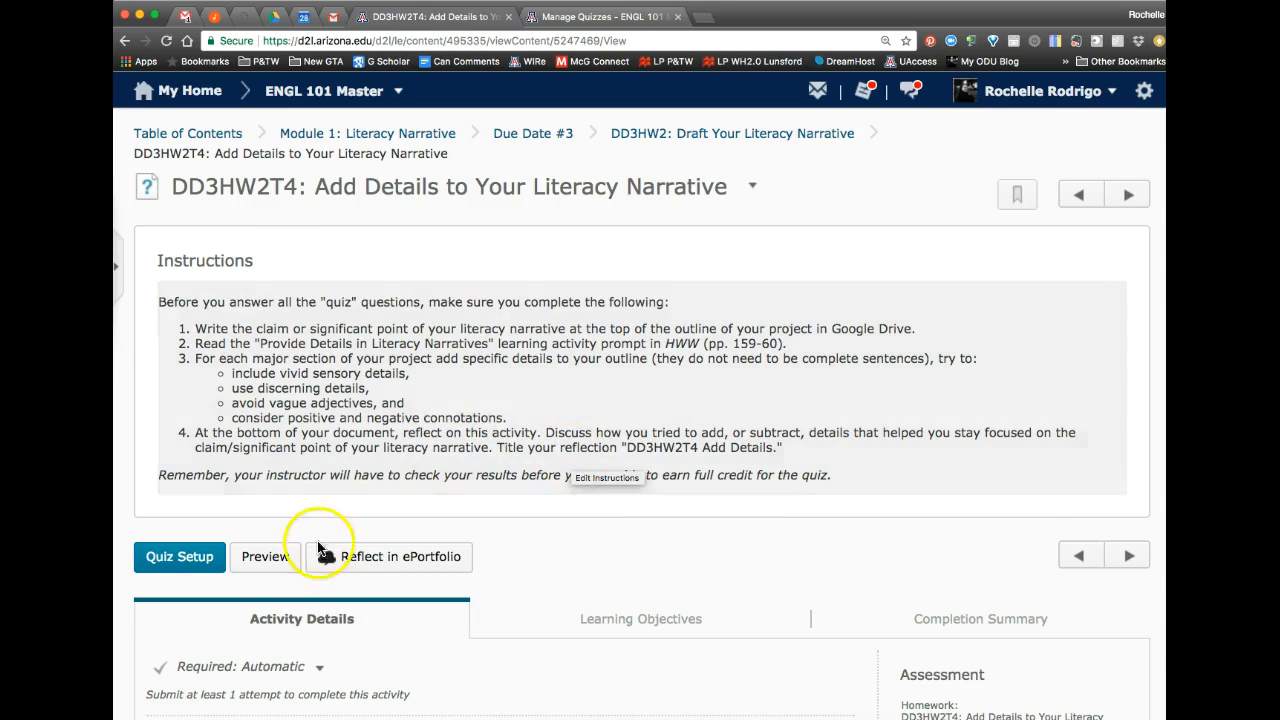
# Step: Preview the DD3HW2T4 quiz, start a preview attempt, and review its two questions
pyautogui.click(273, 561)
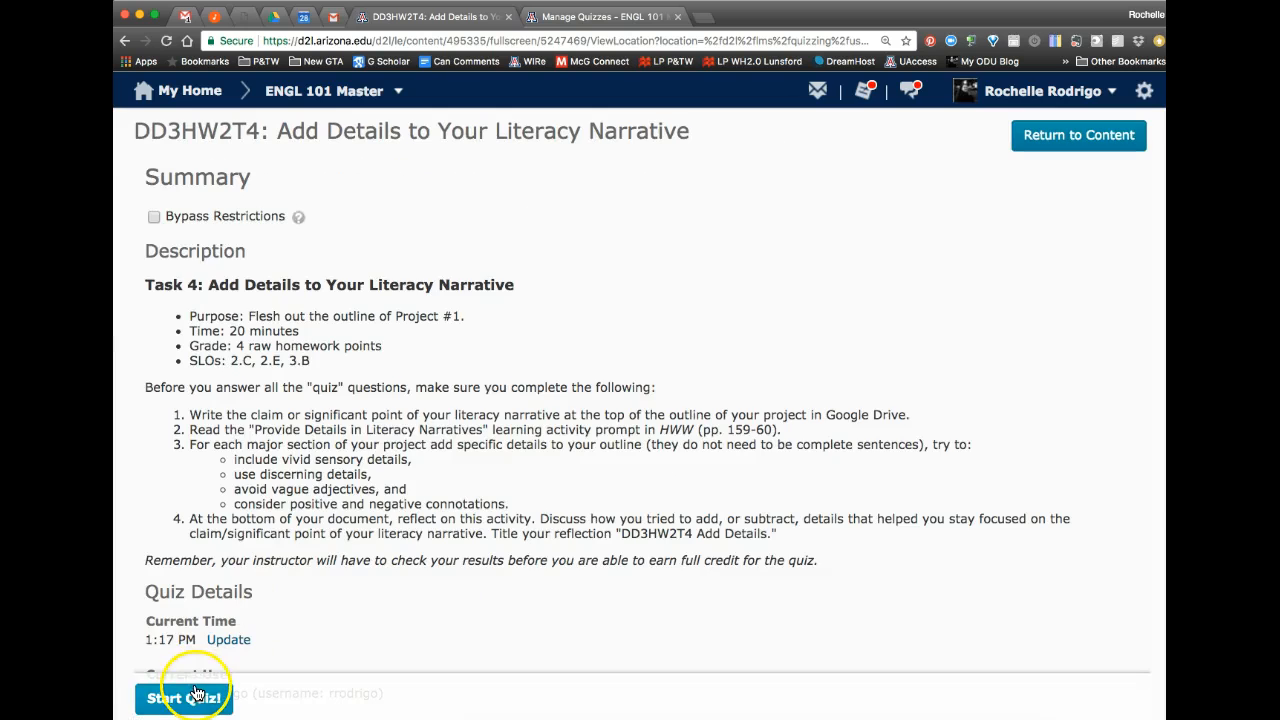
pyautogui.click(165, 697)
pyautogui.click(454, 326)
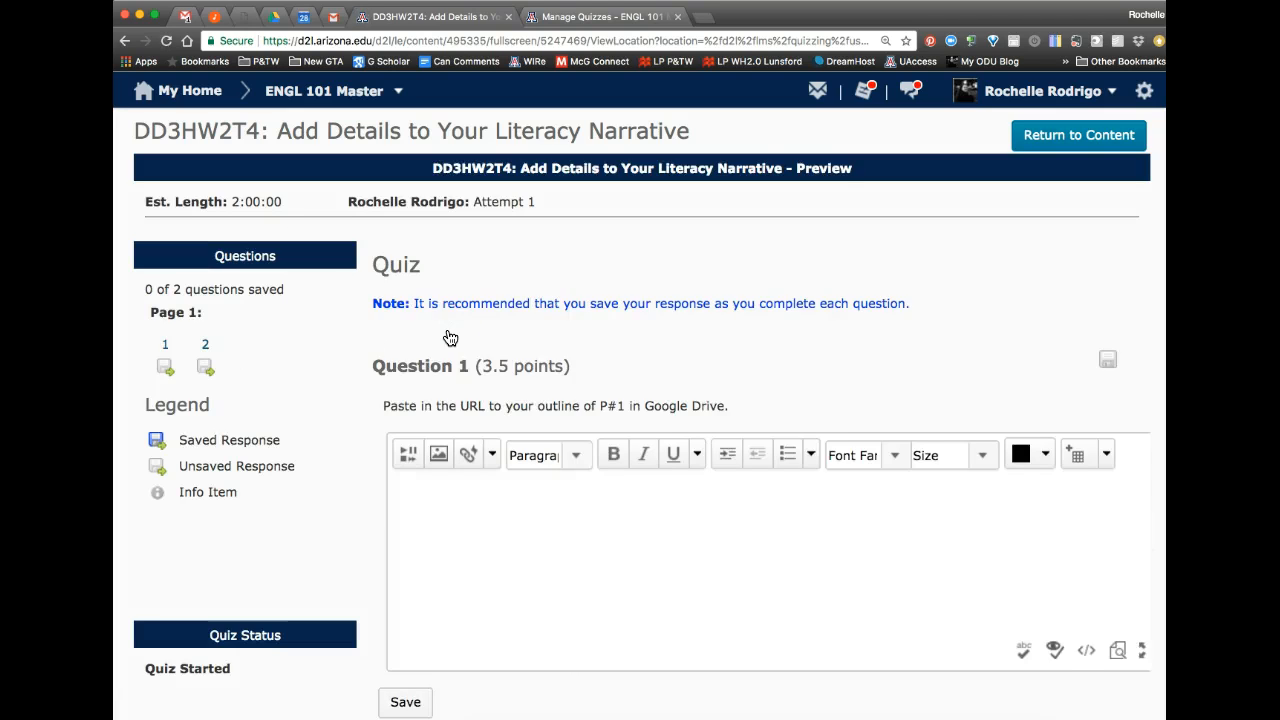
pyautogui.scroll(-2, 450, 338)
pyautogui.click(463, 414)
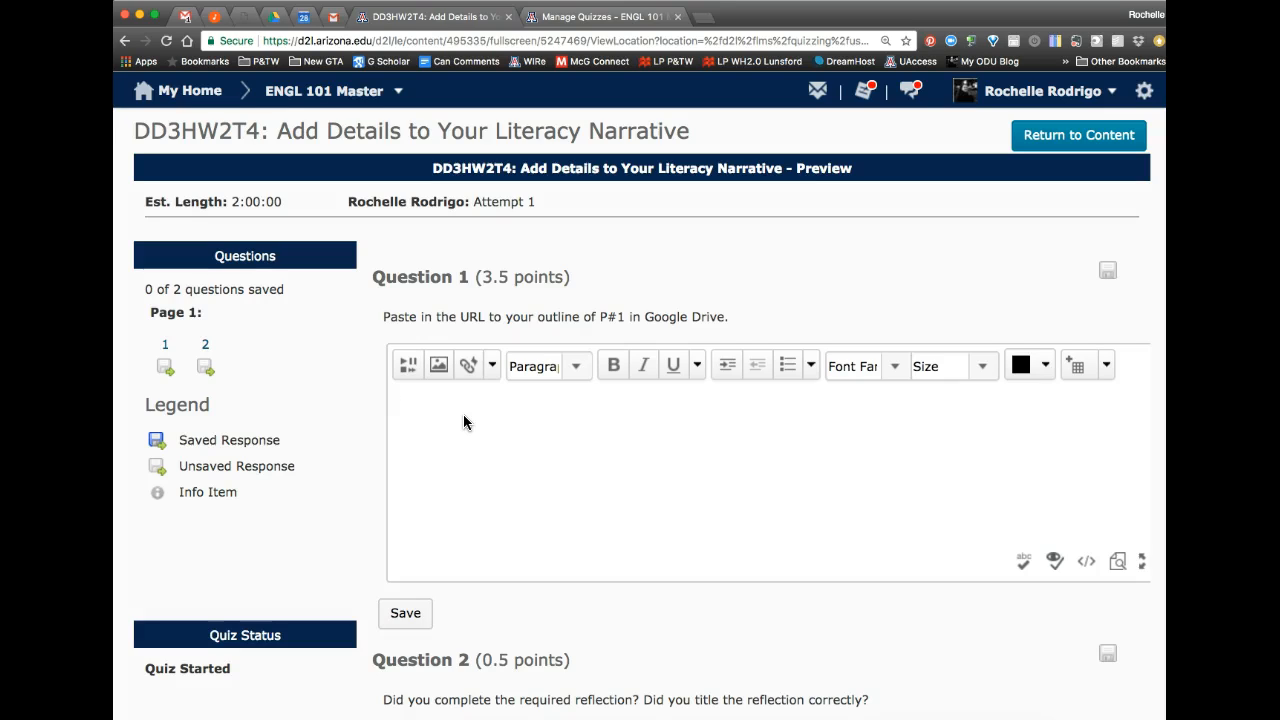
pyautogui.scroll(-4, 463, 421)
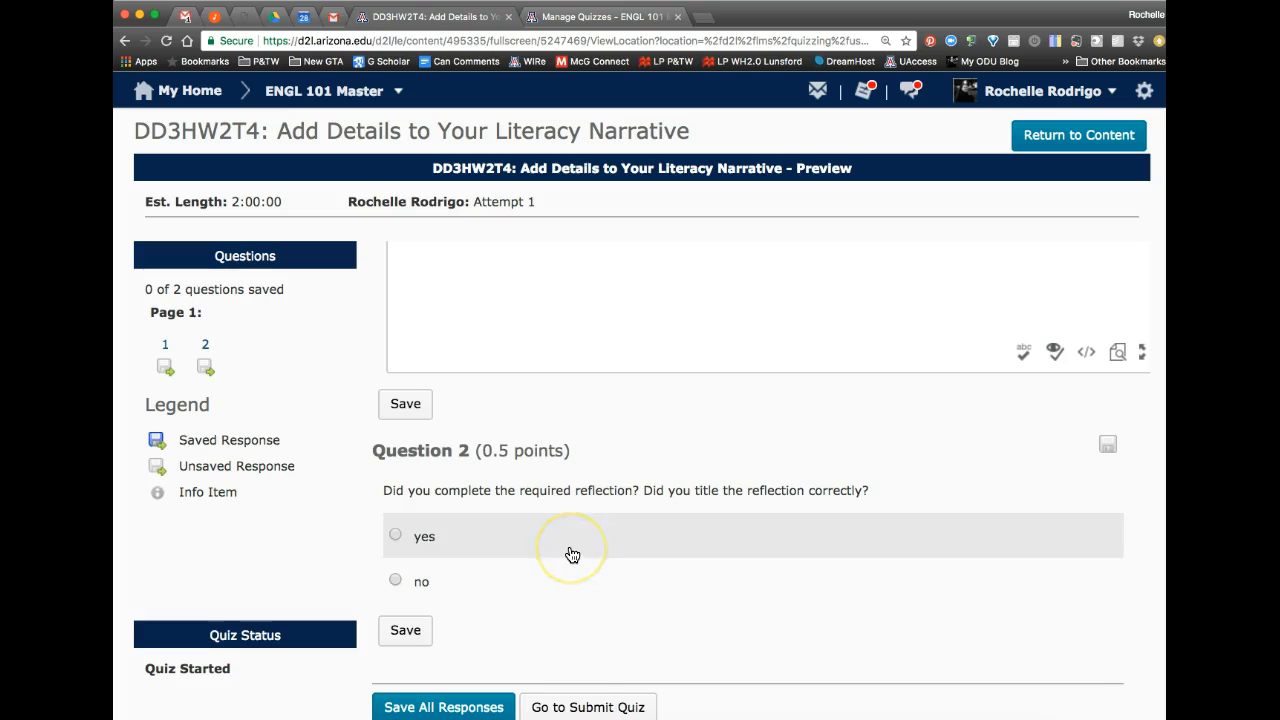
pyautogui.scroll(5, 572, 555)
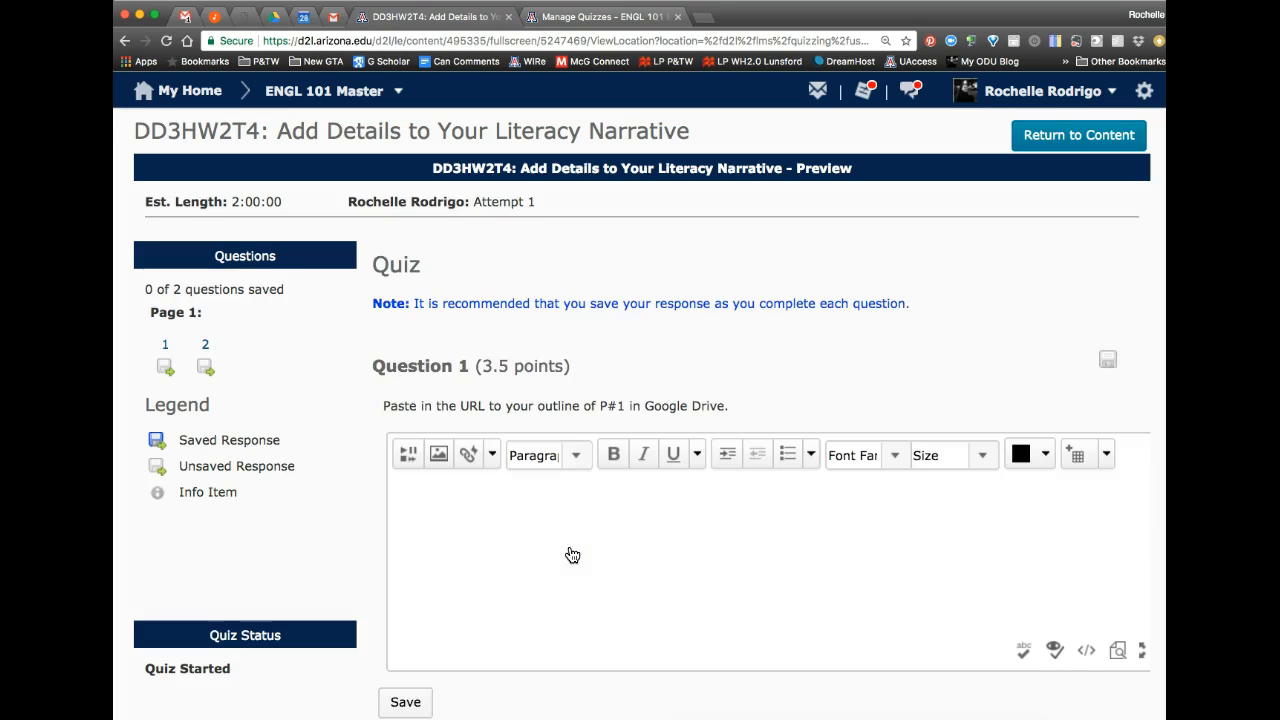
pyautogui.scroll(-5, 572, 555)
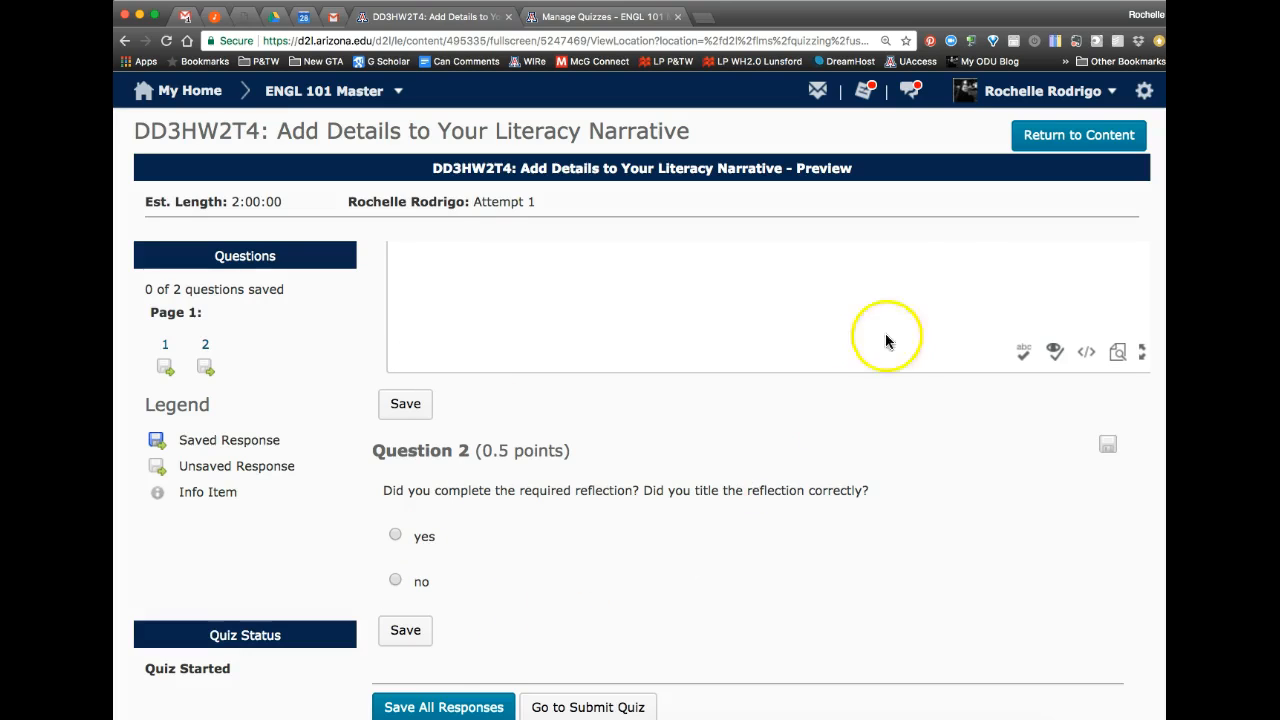
# Step: Return from the quiz preview to the content and go back to the Due Date #3 module
pyautogui.click(1072, 148)
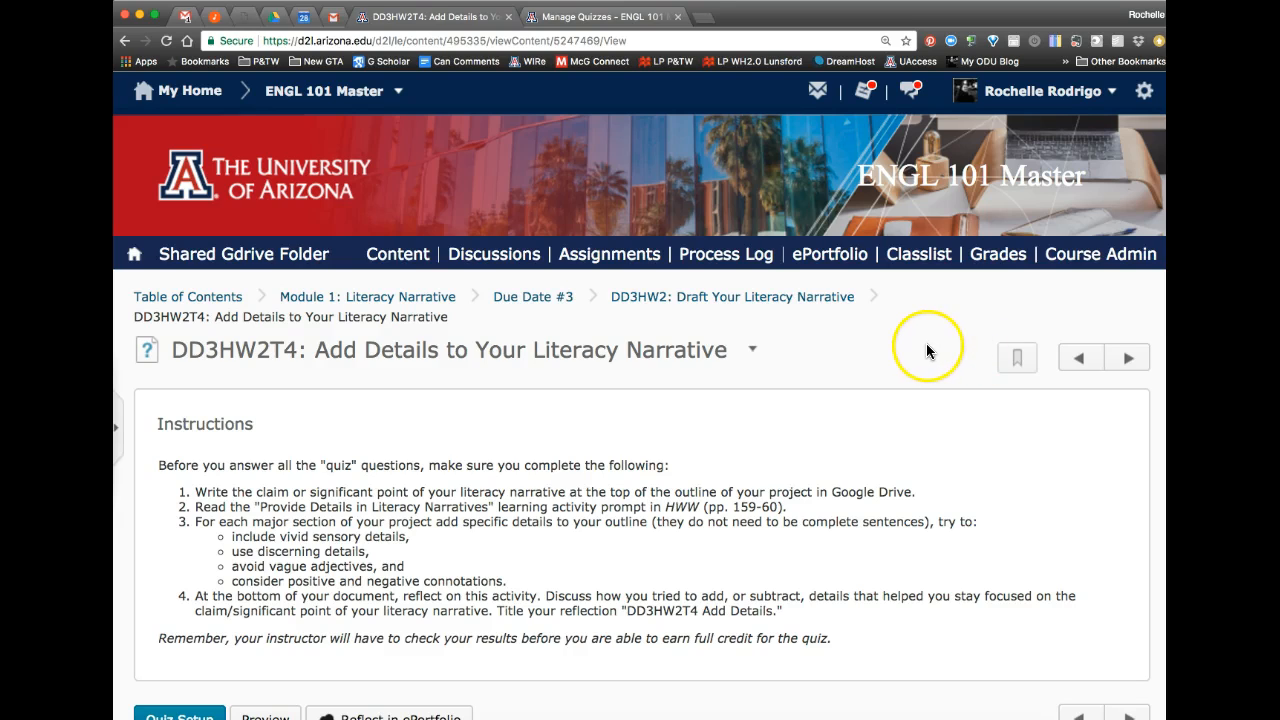
pyautogui.click(552, 302)
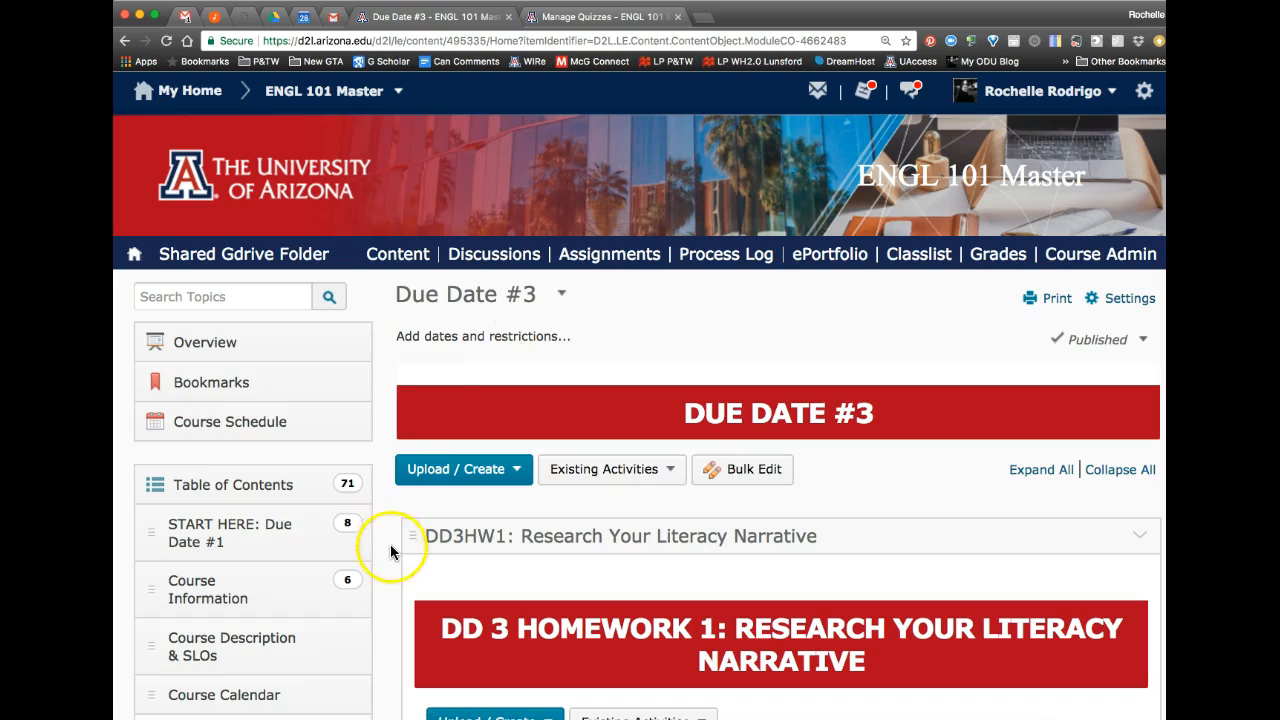
pyautogui.scroll(-10, 388, 543)
pyautogui.scroll(-2, 388, 550)
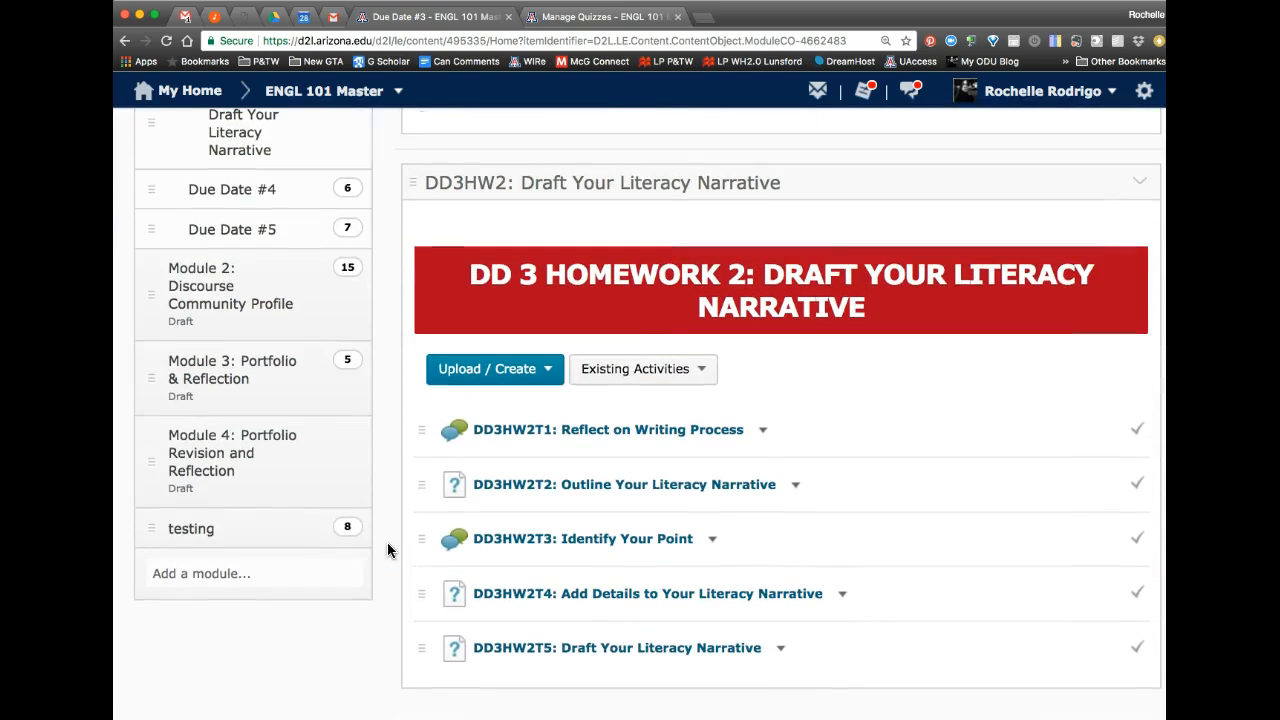
pyautogui.scroll(15, 390, 549)
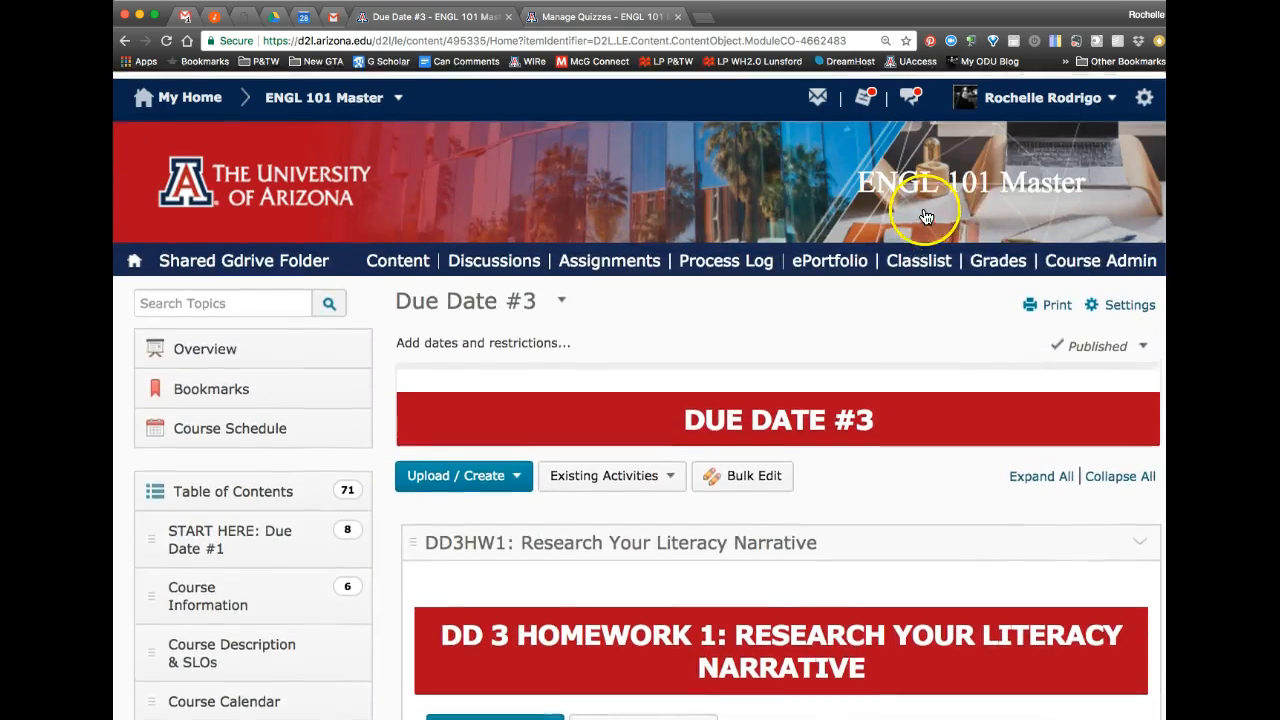
# Step: Open Grades and go to Enter Grades for the DD3HW2T2: Outline Your Literacy Narrative grade item
pyautogui.click(999, 259)
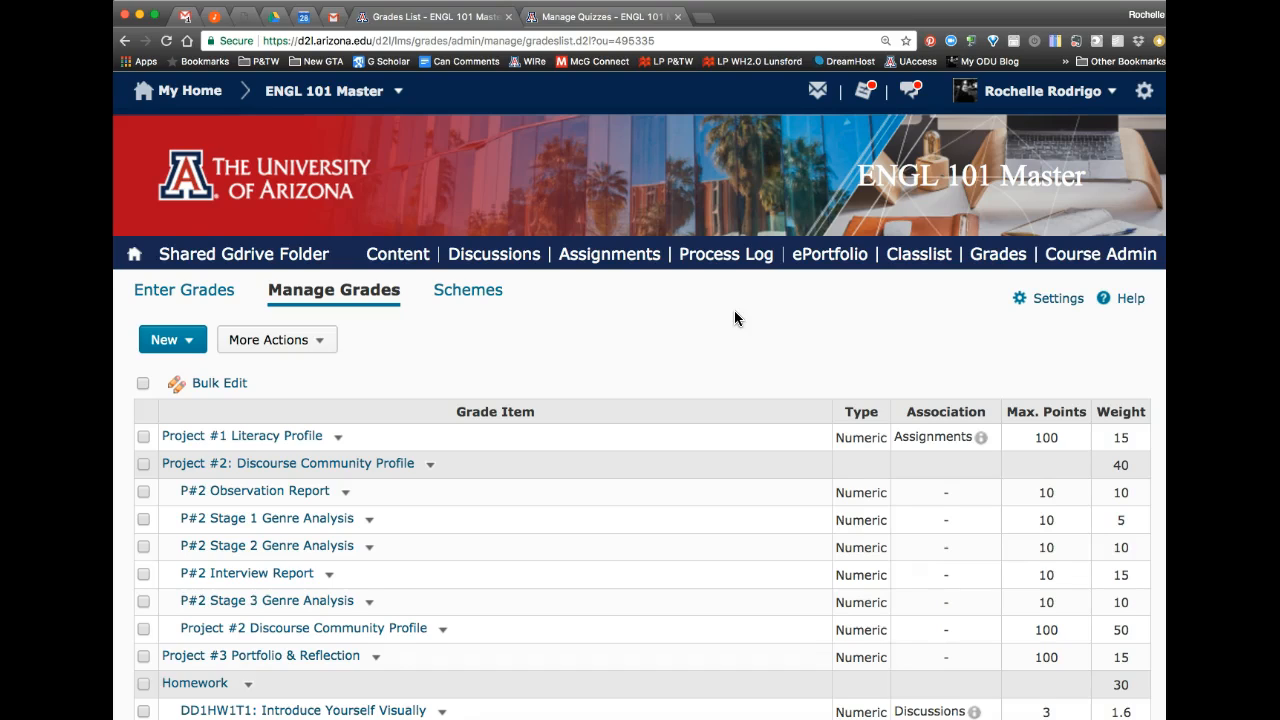
pyautogui.scroll(-10, 734, 312)
pyautogui.scroll(-1, 734, 318)
pyautogui.click(589, 552)
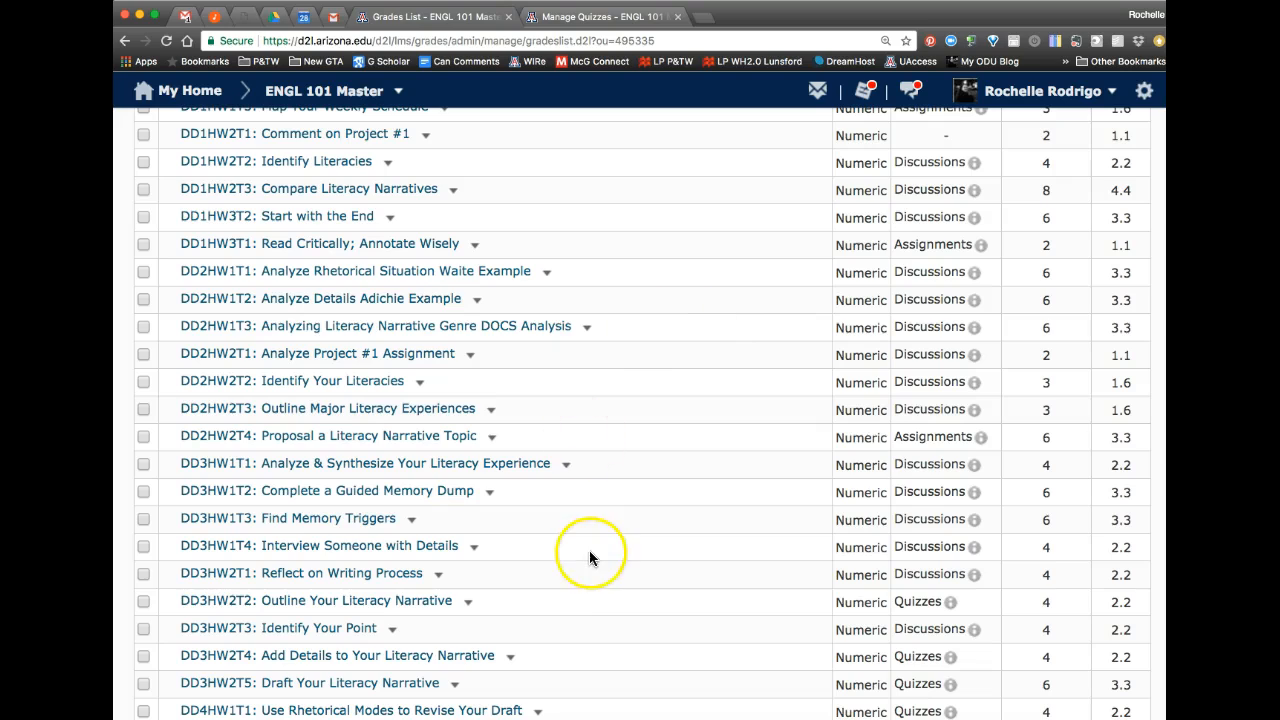
pyautogui.click(471, 605)
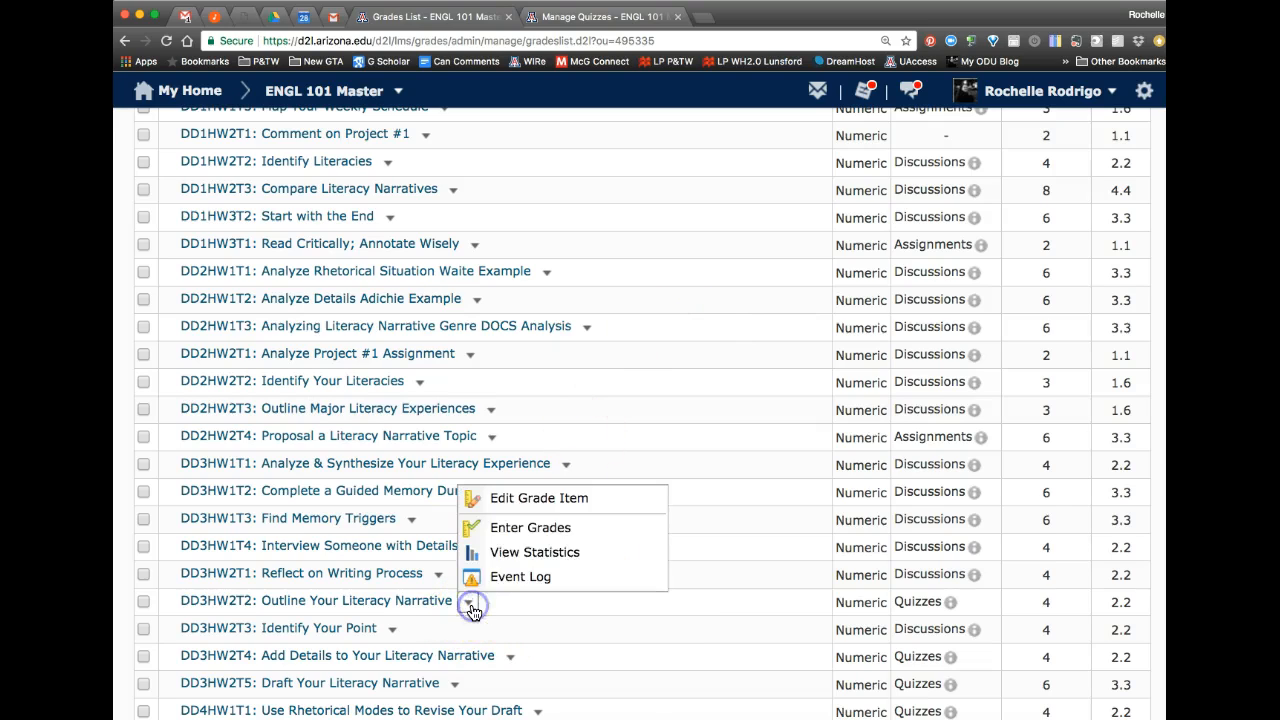
pyautogui.click(512, 528)
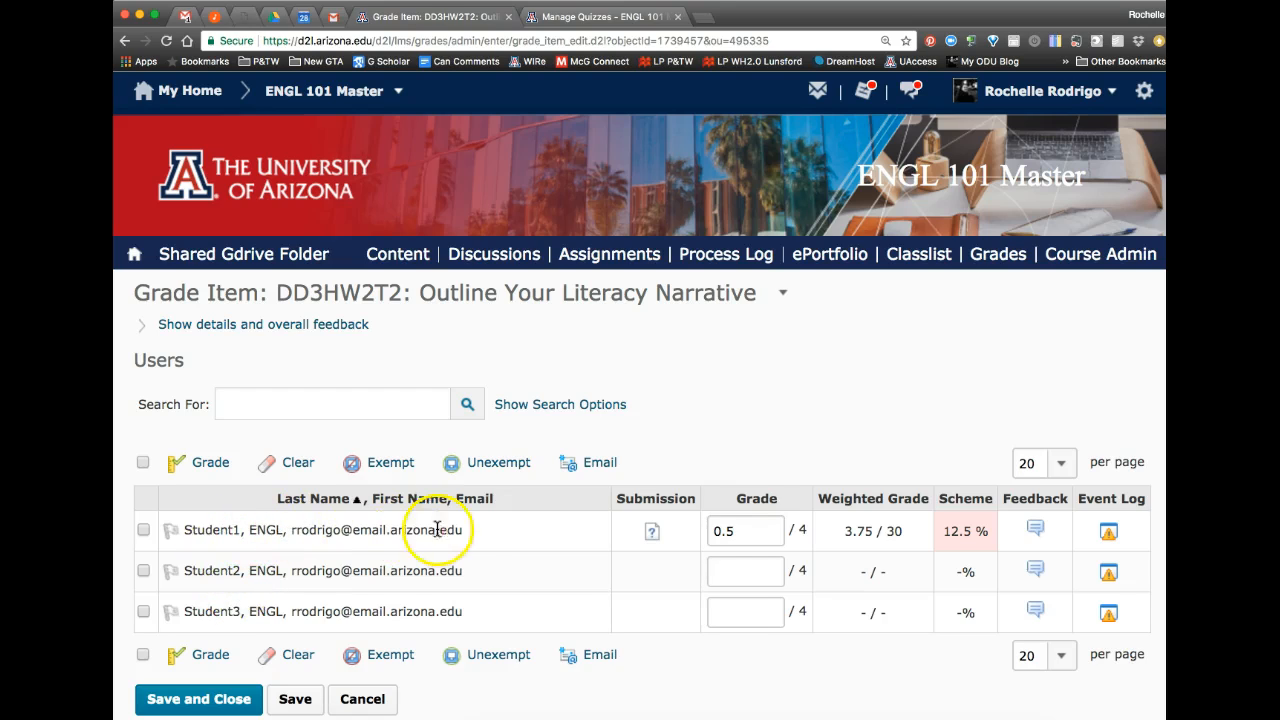
# Step: Open Student1's quiz submission and switch the attempt view to Attempt 1 to see its grading feedback
pyautogui.click(652, 532)
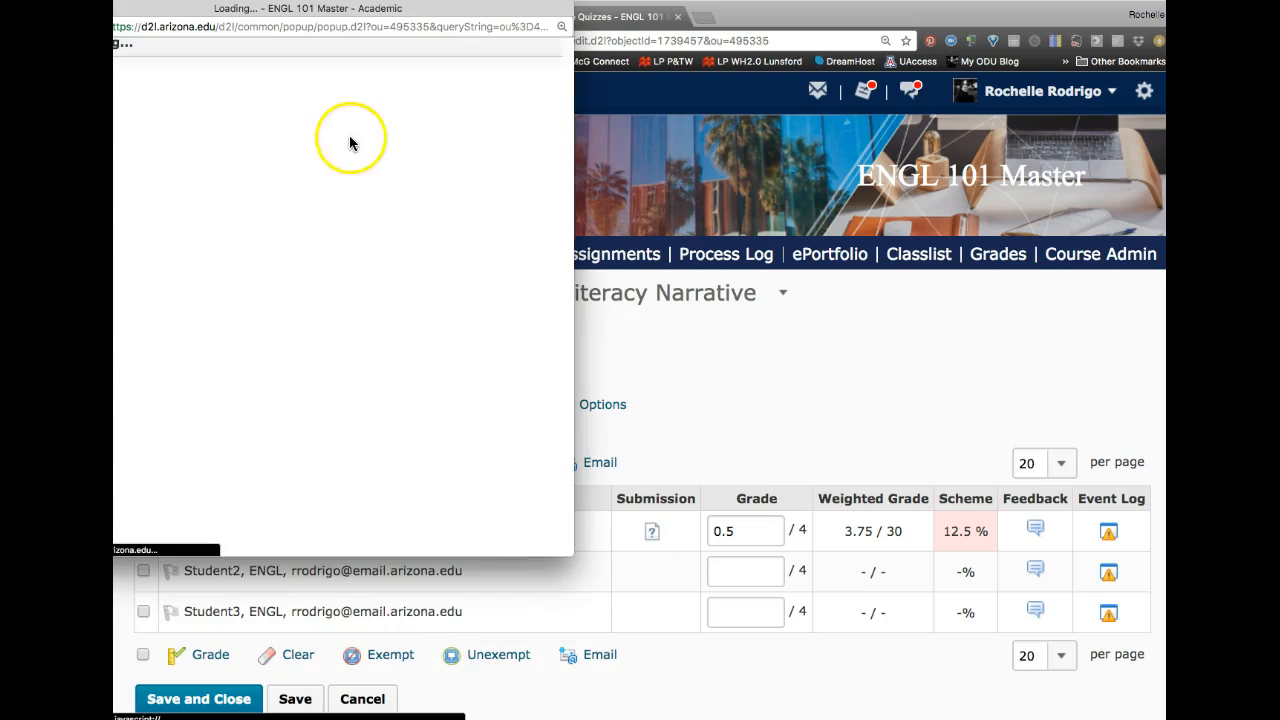
pyautogui.moveTo(371, 10); pyautogui.dragTo(491, 16)
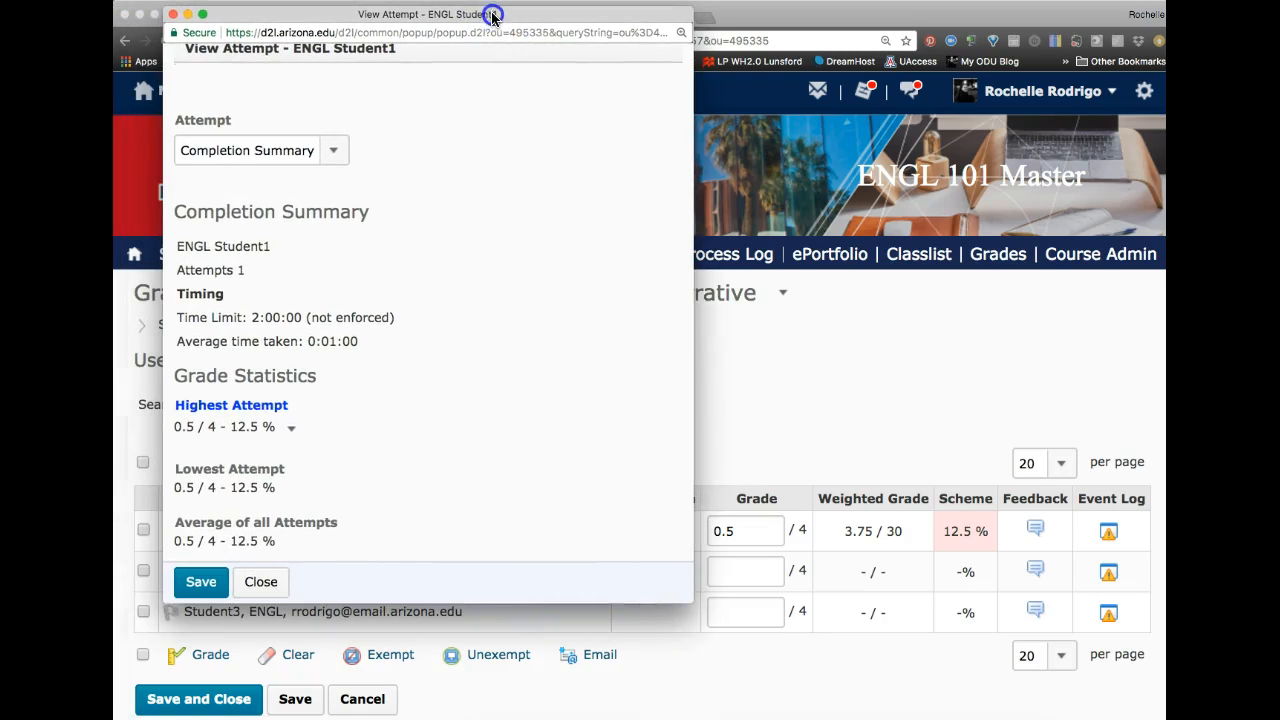
pyautogui.click(240, 151)
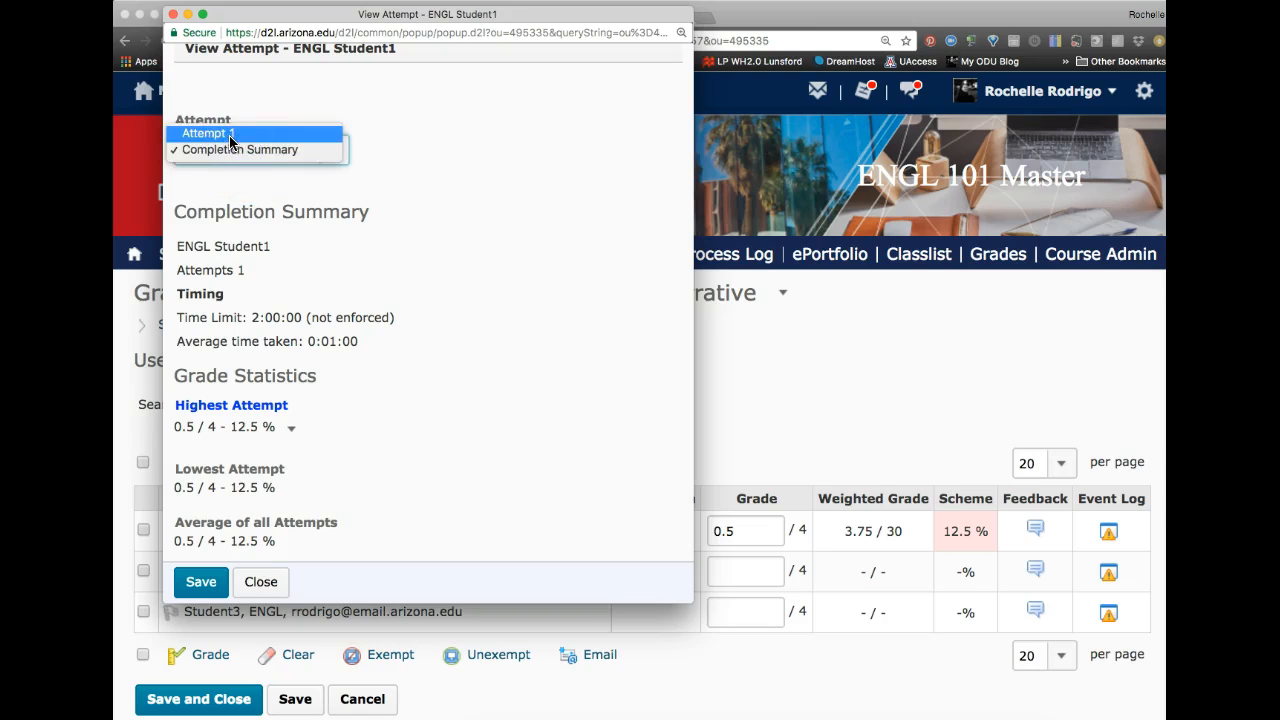
pyautogui.click(230, 134)
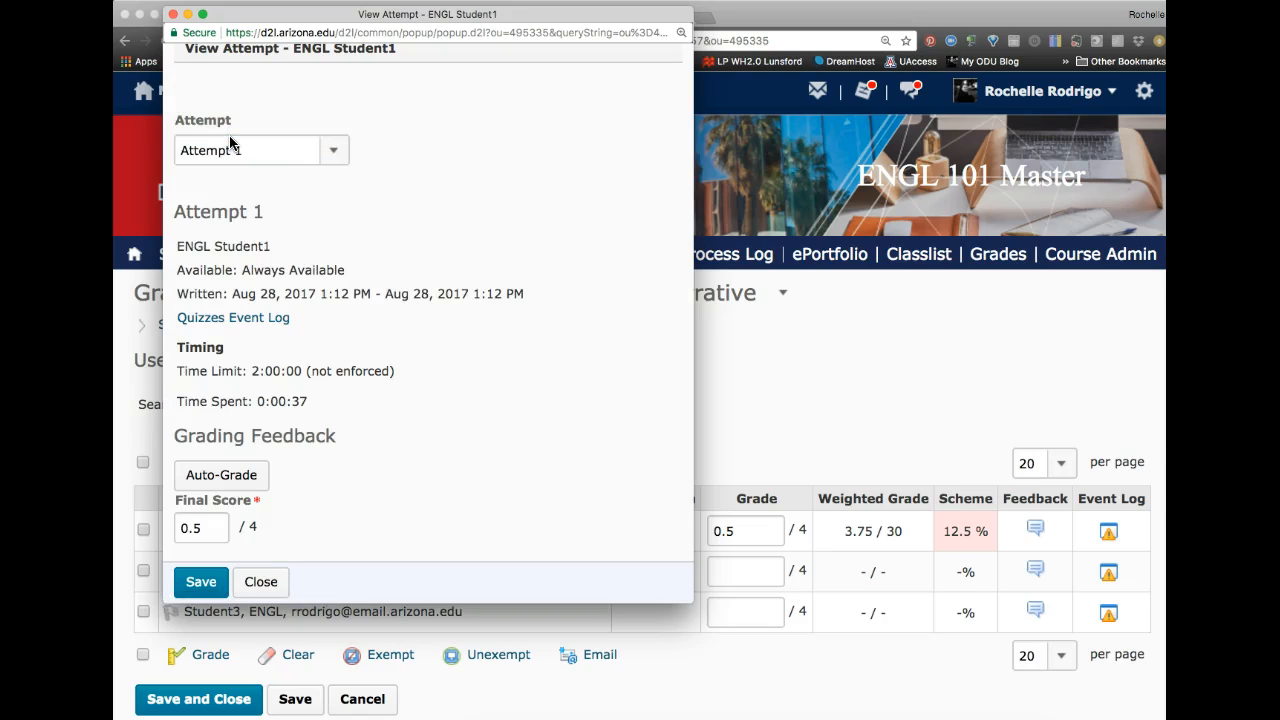
pyautogui.scroll(-5, 262, 304)
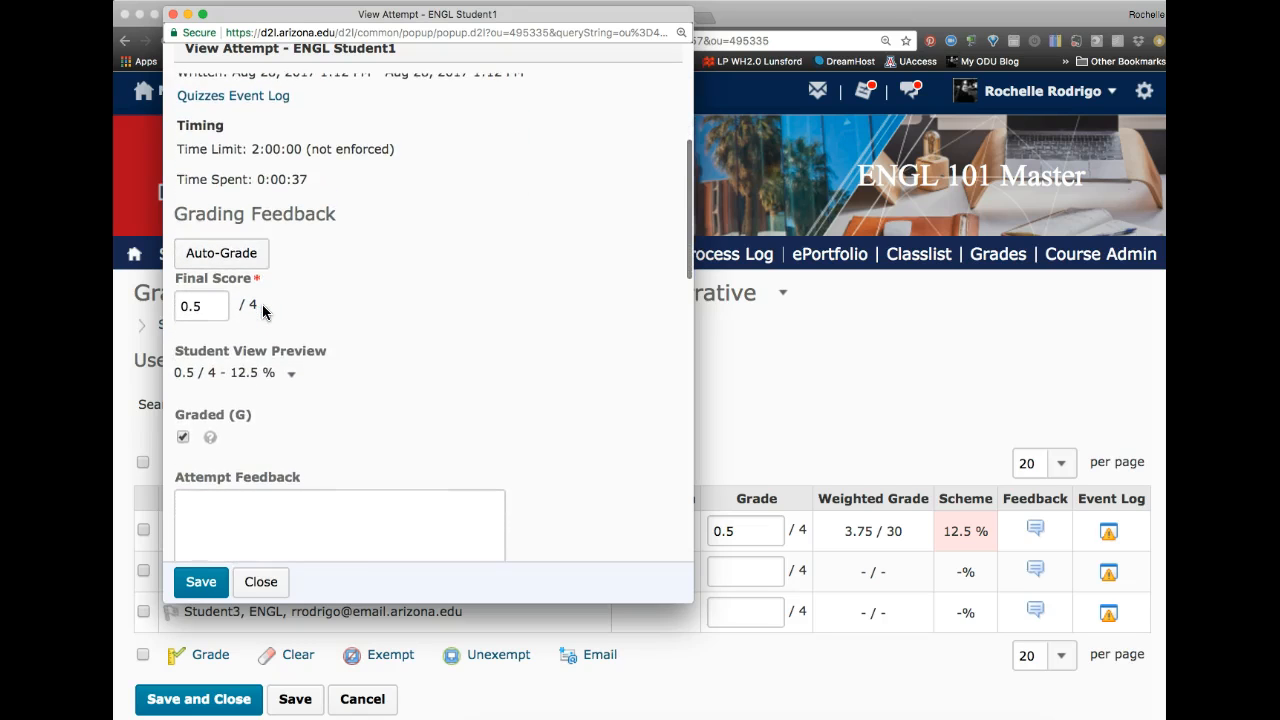
pyautogui.scroll(-2, 262, 306)
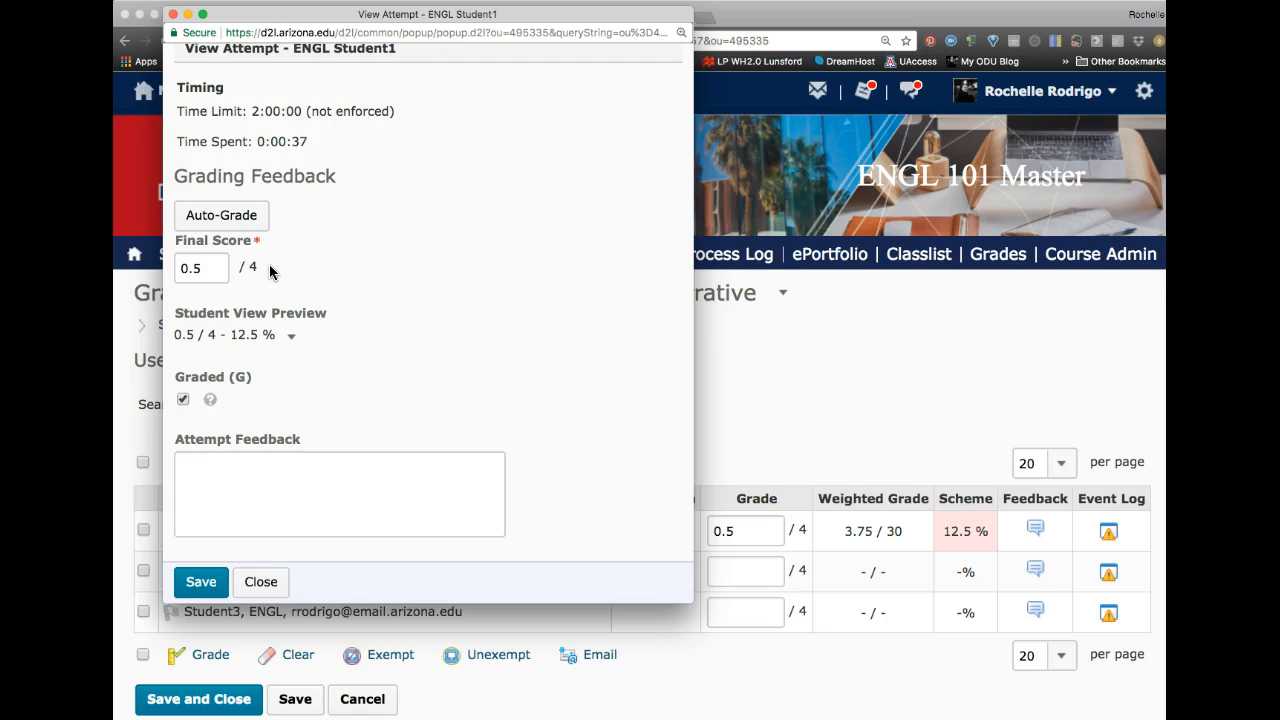
pyautogui.click(190, 271)
pyautogui.click(349, 309)
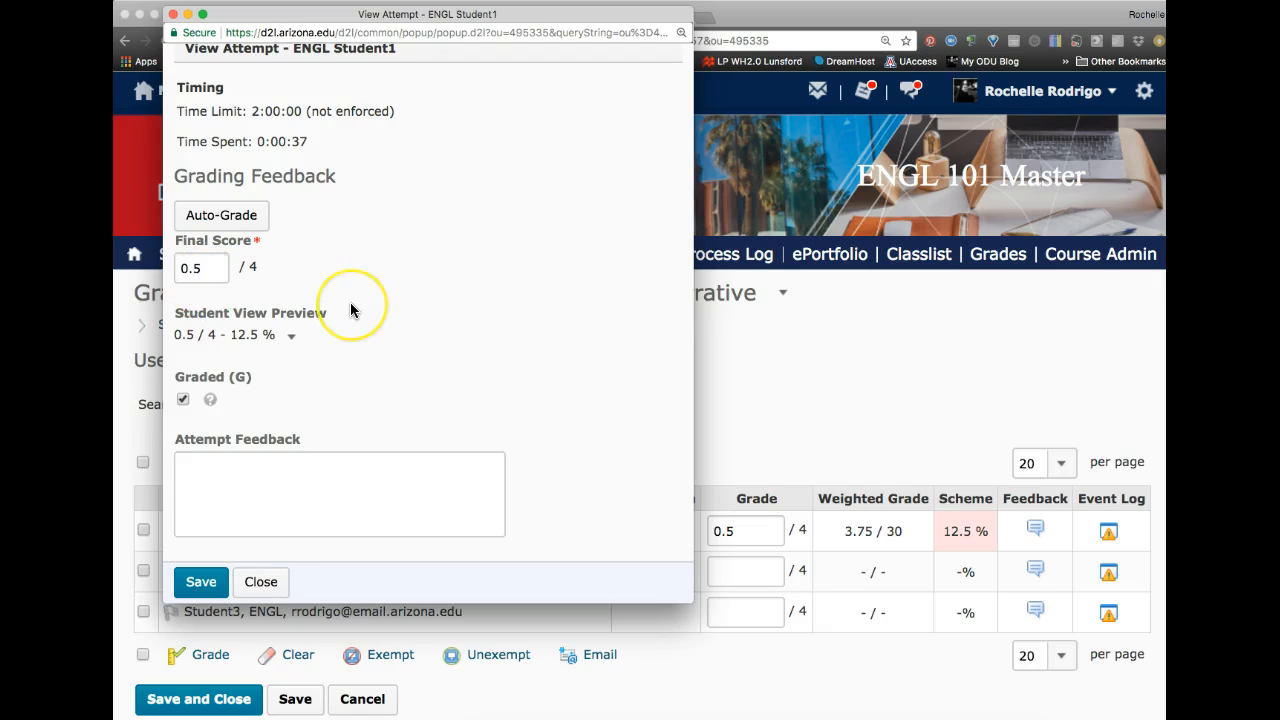
# Step: Score Question 1 at .5 and Question 2 at 3 points in Student1's attempt
pyautogui.scroll(-5, 350, 310)
pyautogui.scroll(-3, 350, 310)
pyautogui.click(212, 370)
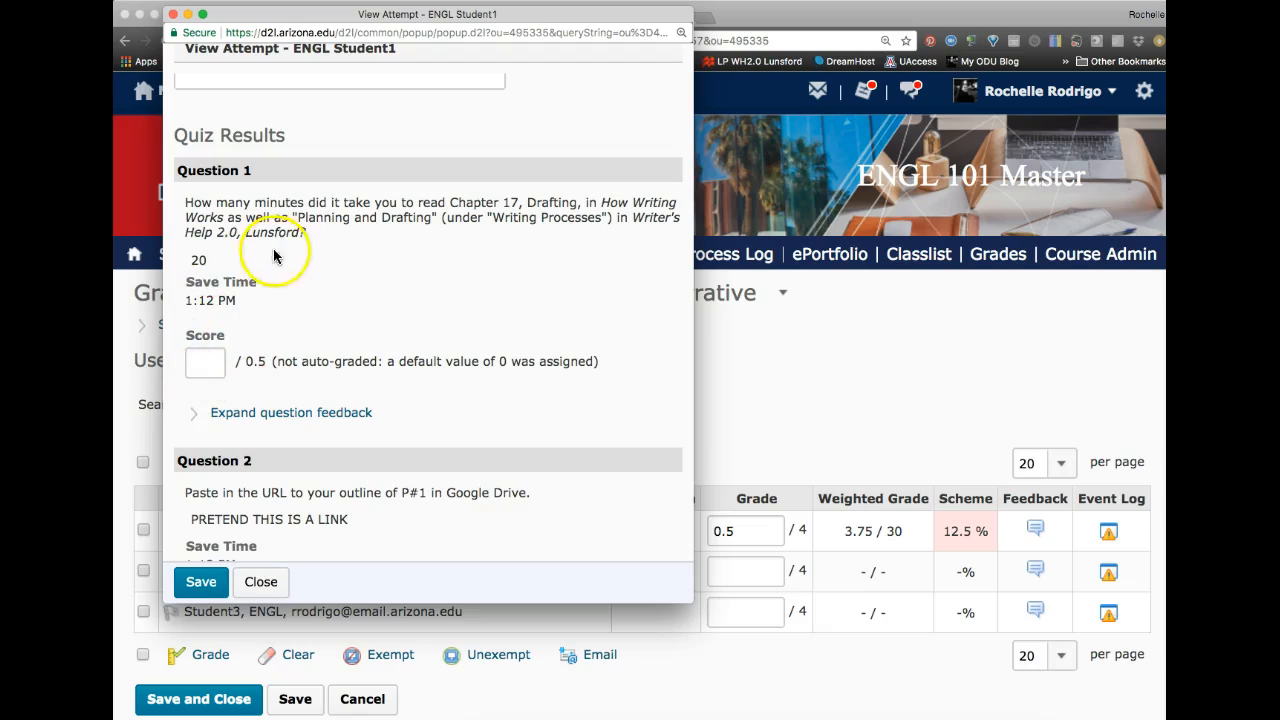
pyautogui.click(200, 368)
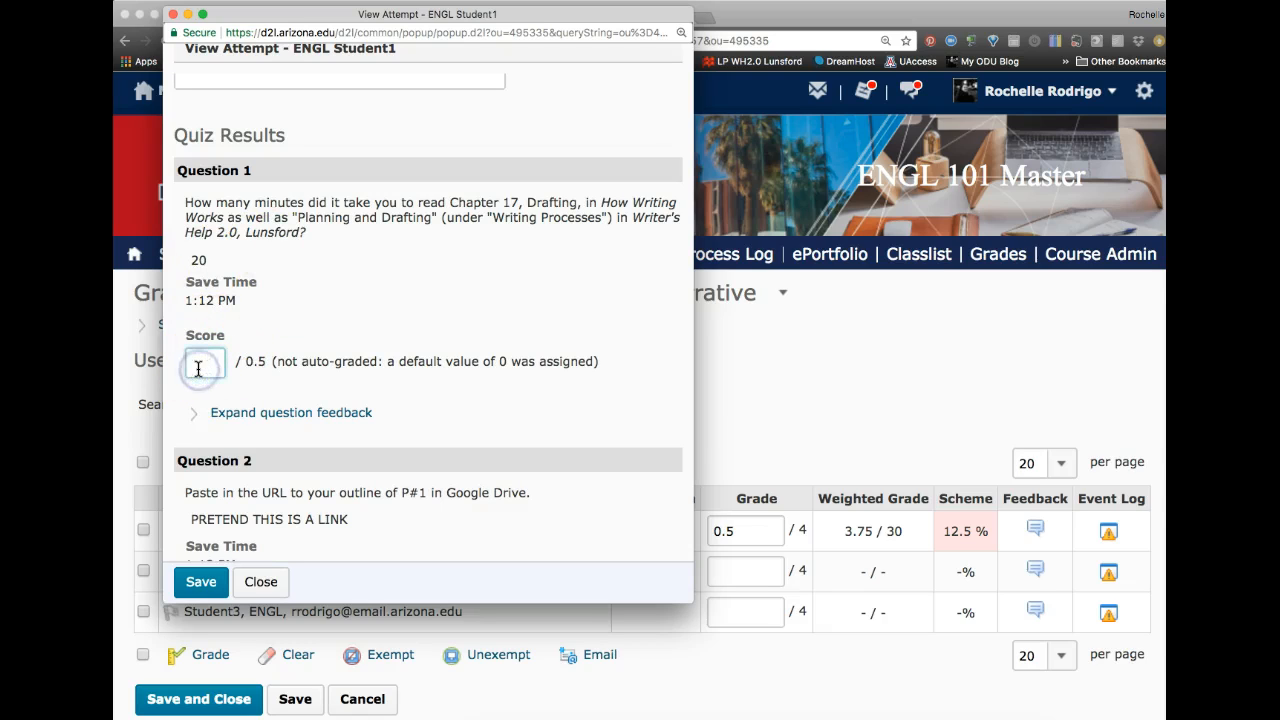
pyautogui.write('.5')
pyautogui.scroll(-5, 285, 388)
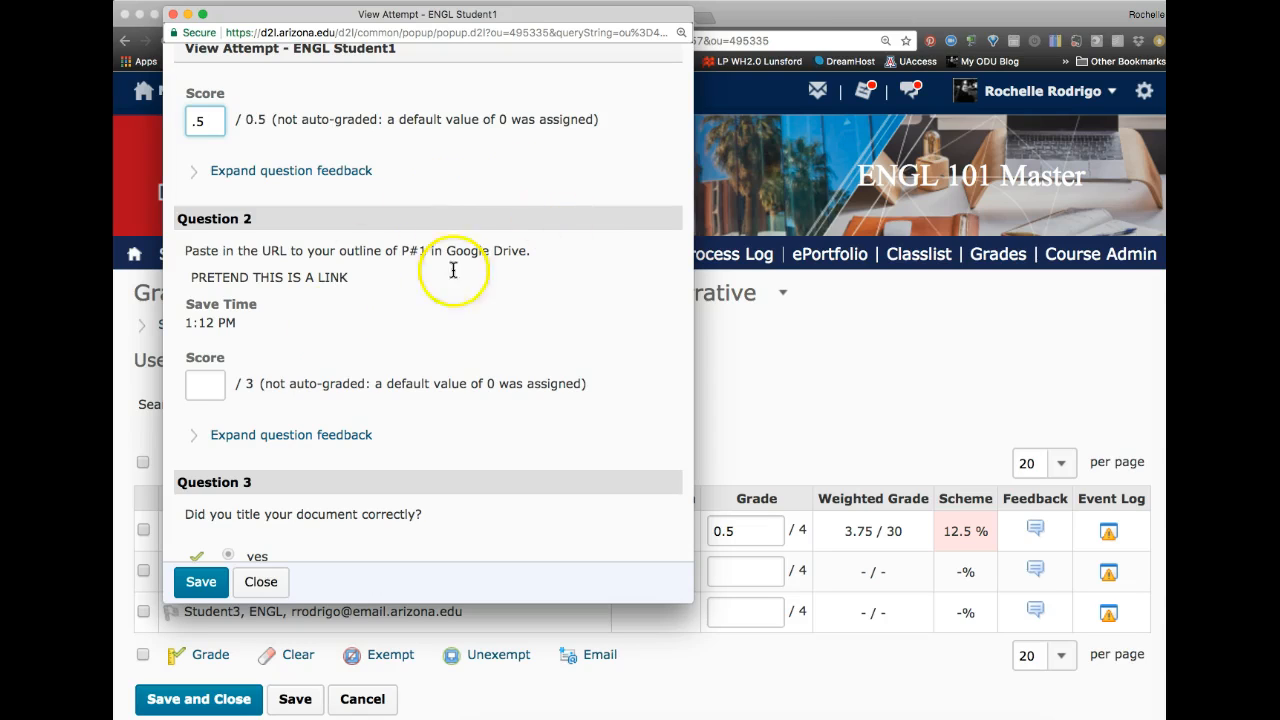
pyautogui.click(204, 388)
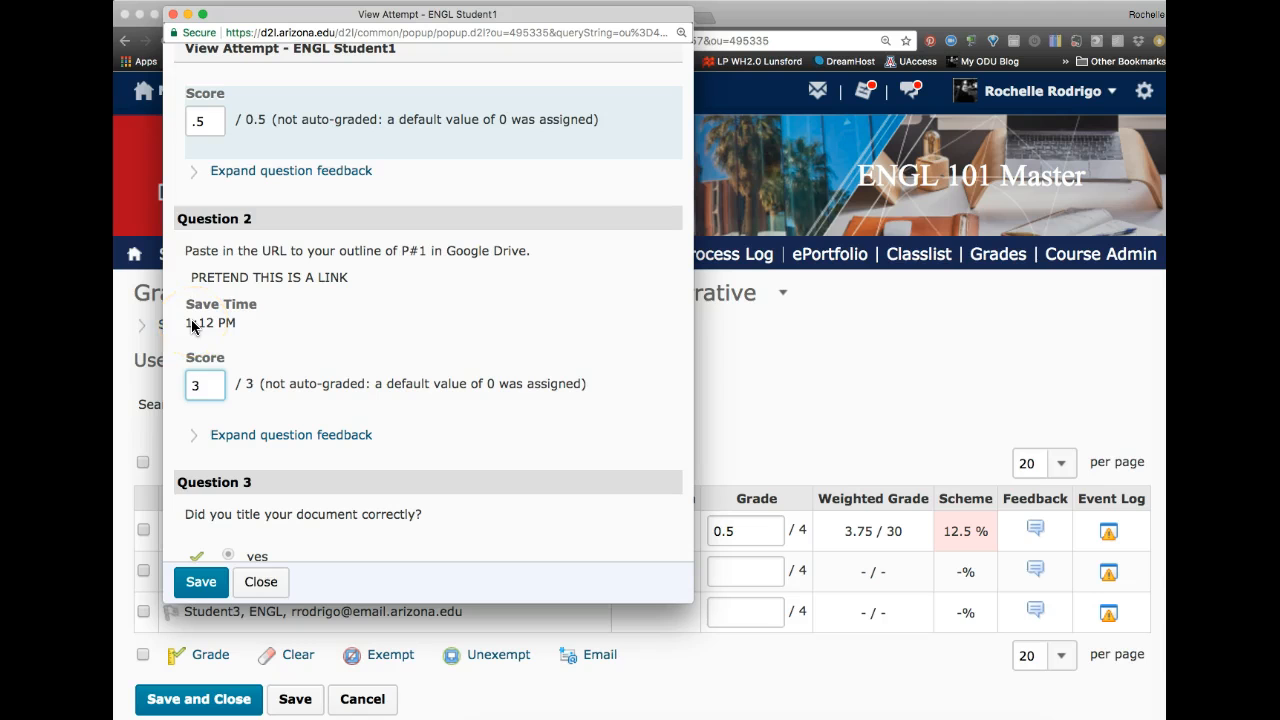
pyautogui.scroll(-3, 189, 322)
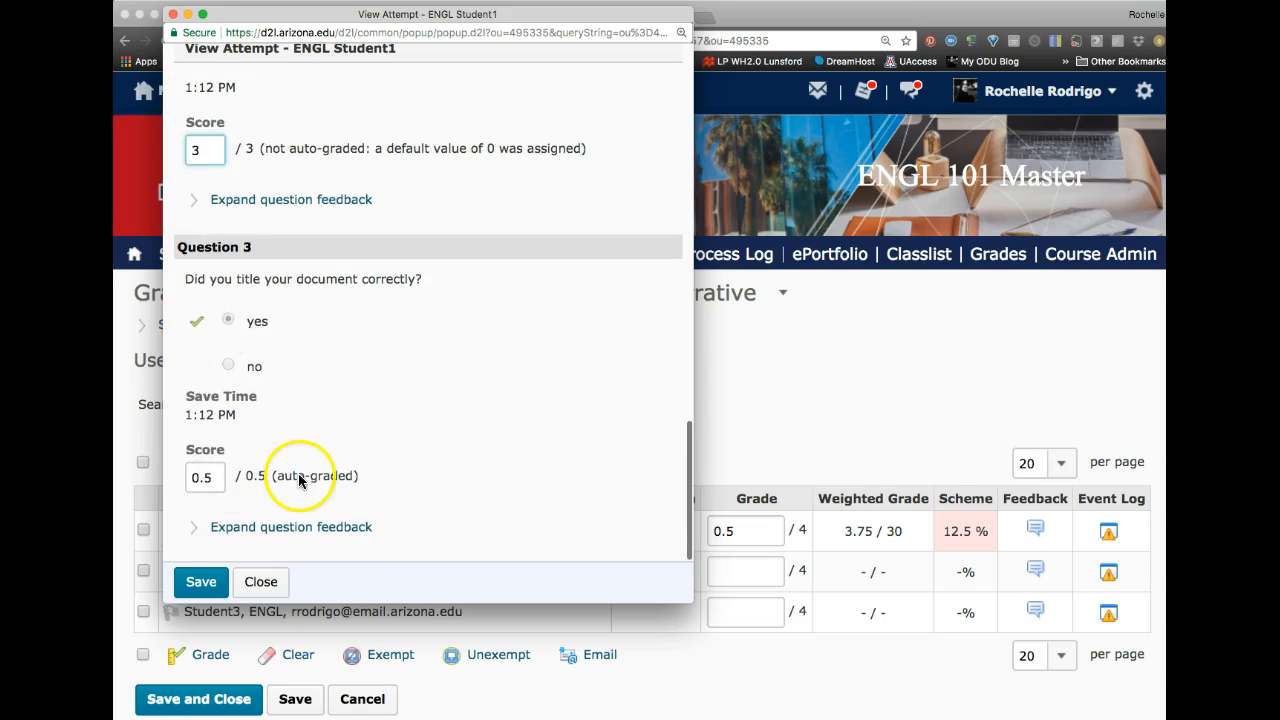
# Step: Keep the attempt marked as Graded, save the attempt grading, and close the attempt window
pyautogui.scroll(10, 298, 480)
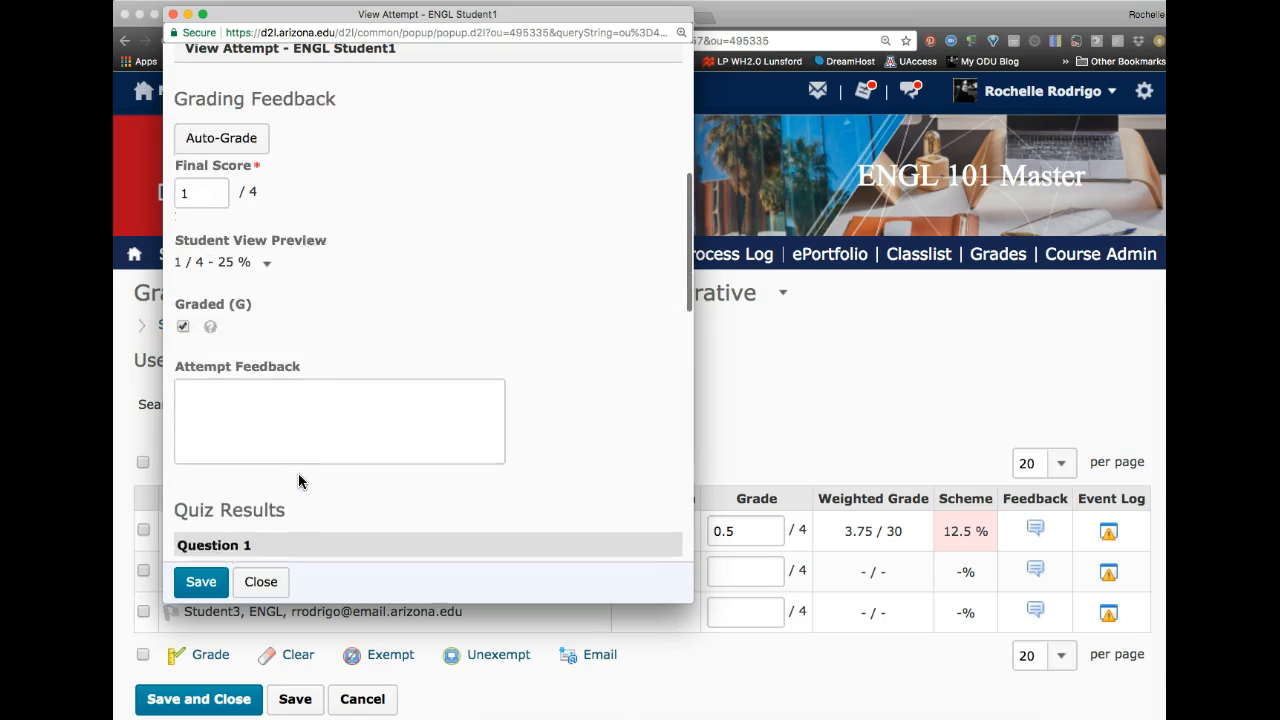
pyautogui.click(183, 361)
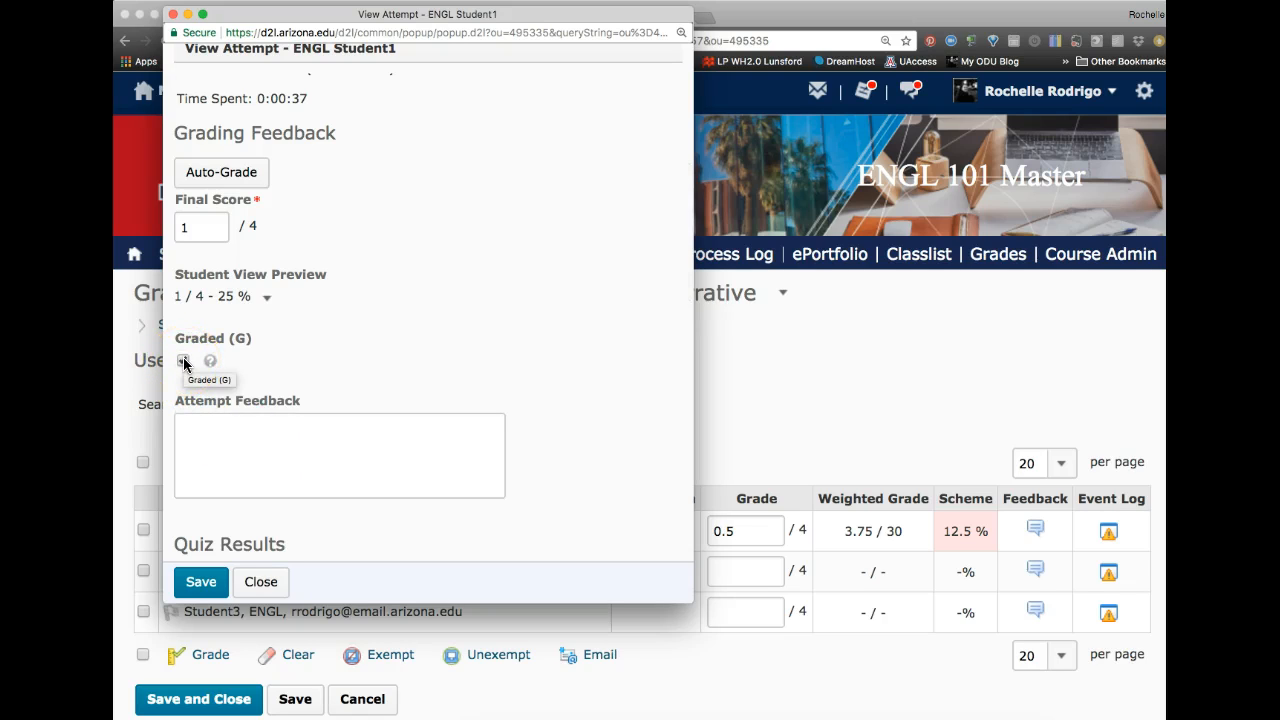
pyautogui.click(183, 361)
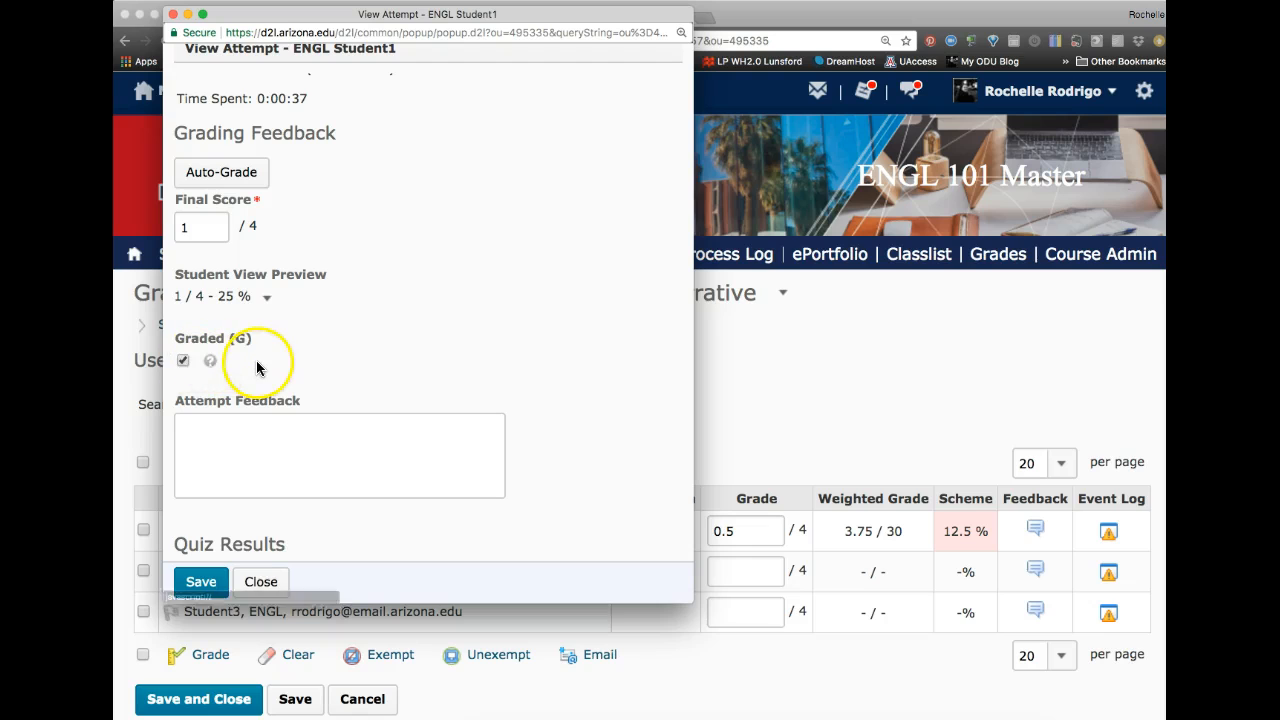
pyautogui.click(200, 583)
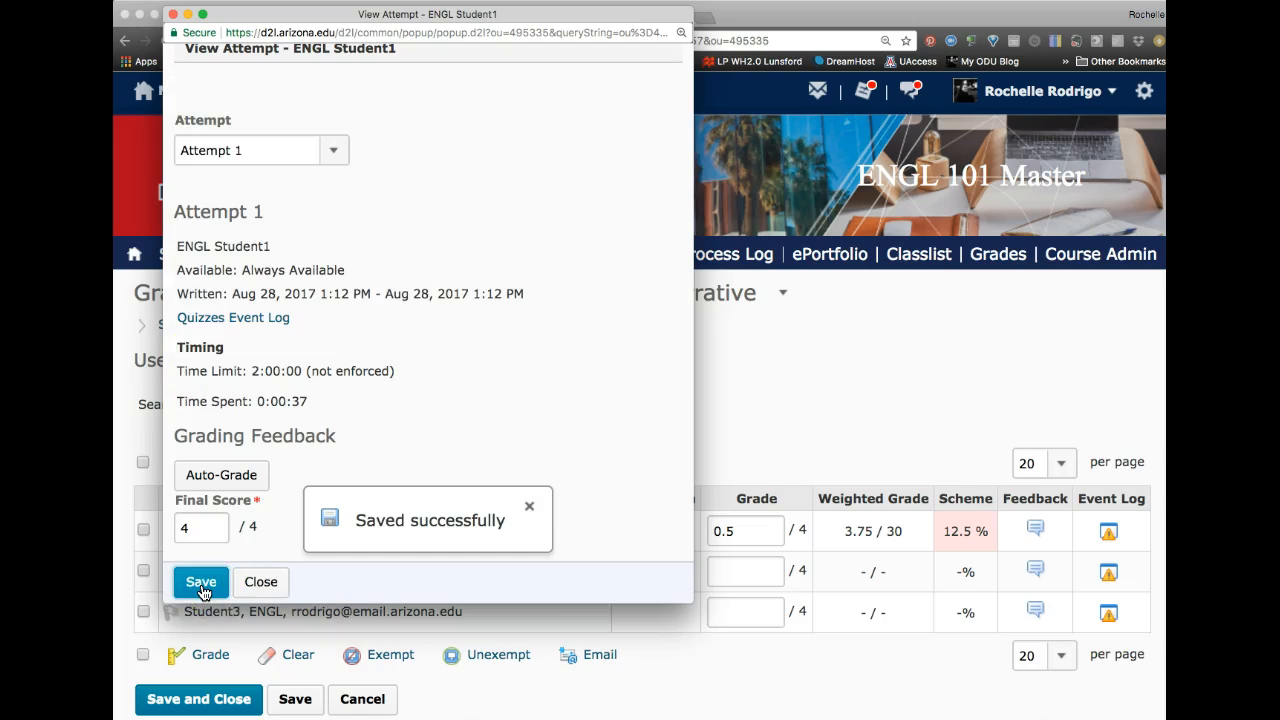
pyautogui.click(258, 586)
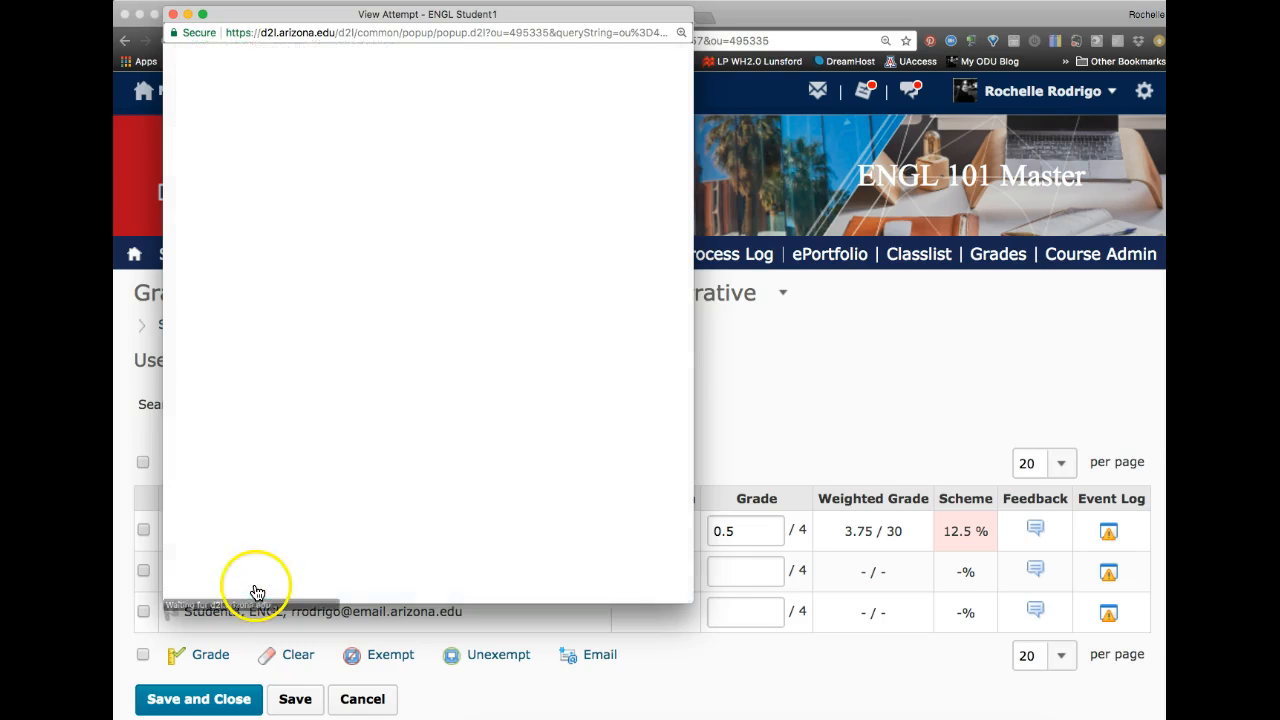
# Step: Save the grade item's changes and confirm the save
pyautogui.click(768, 518)
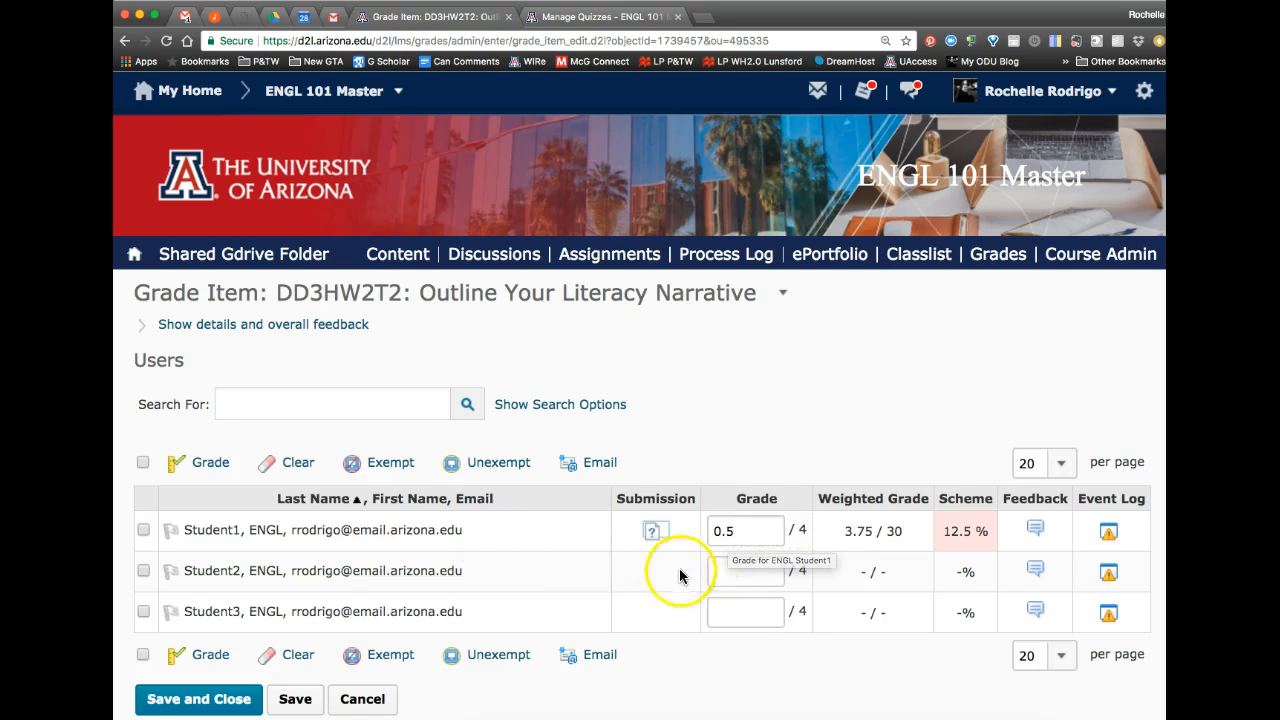
pyautogui.click(296, 699)
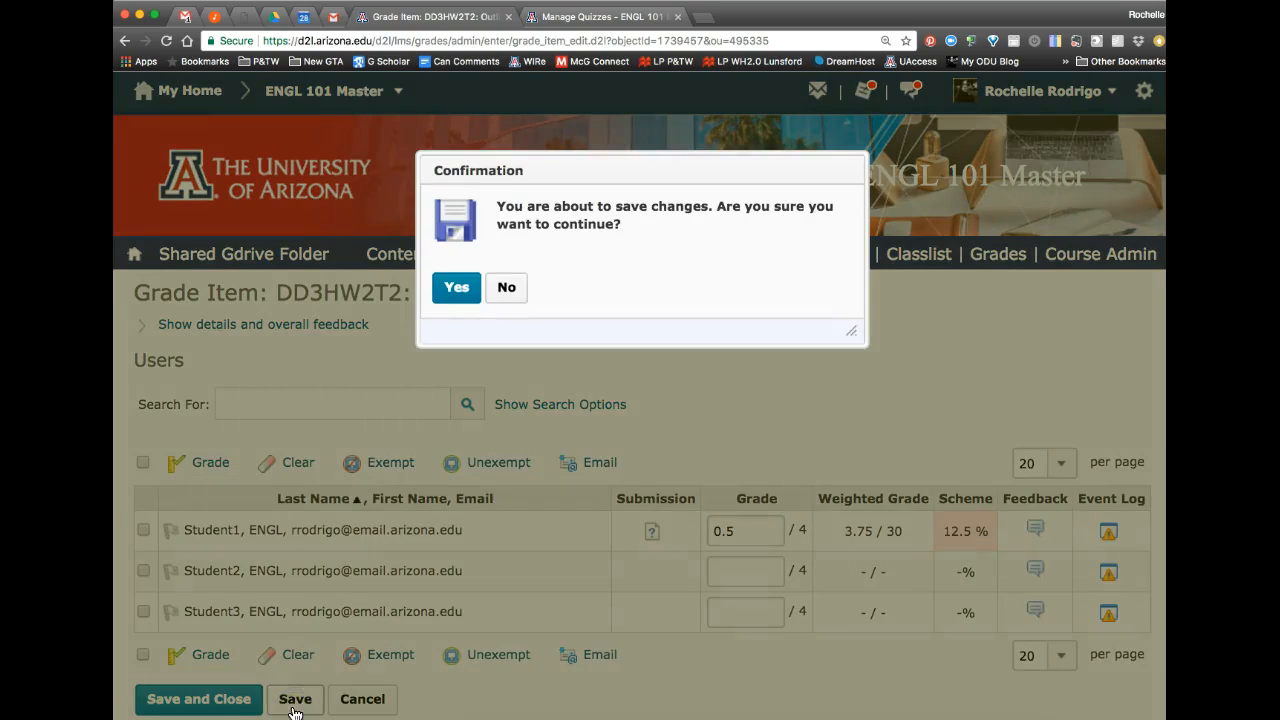
pyautogui.click(456, 287)
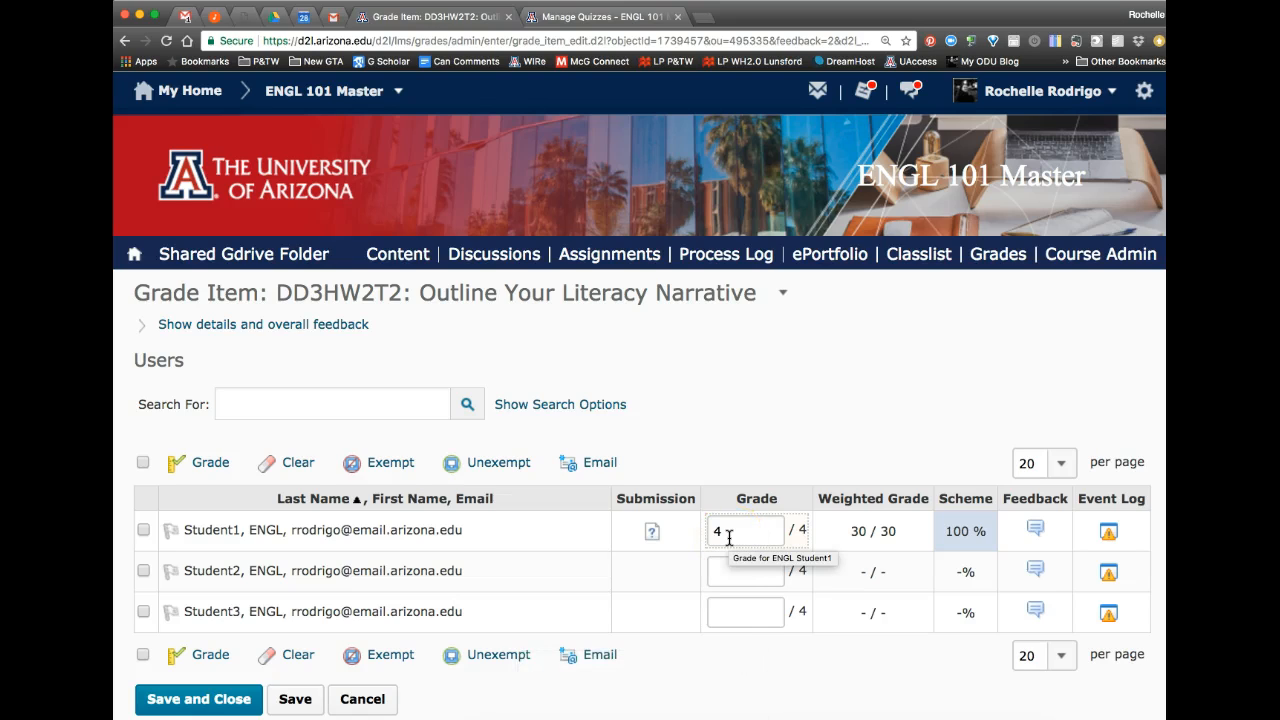
# Step: Reopen Student1's submission and review Attempt 1's final score and question scores
pyautogui.click(651, 532)
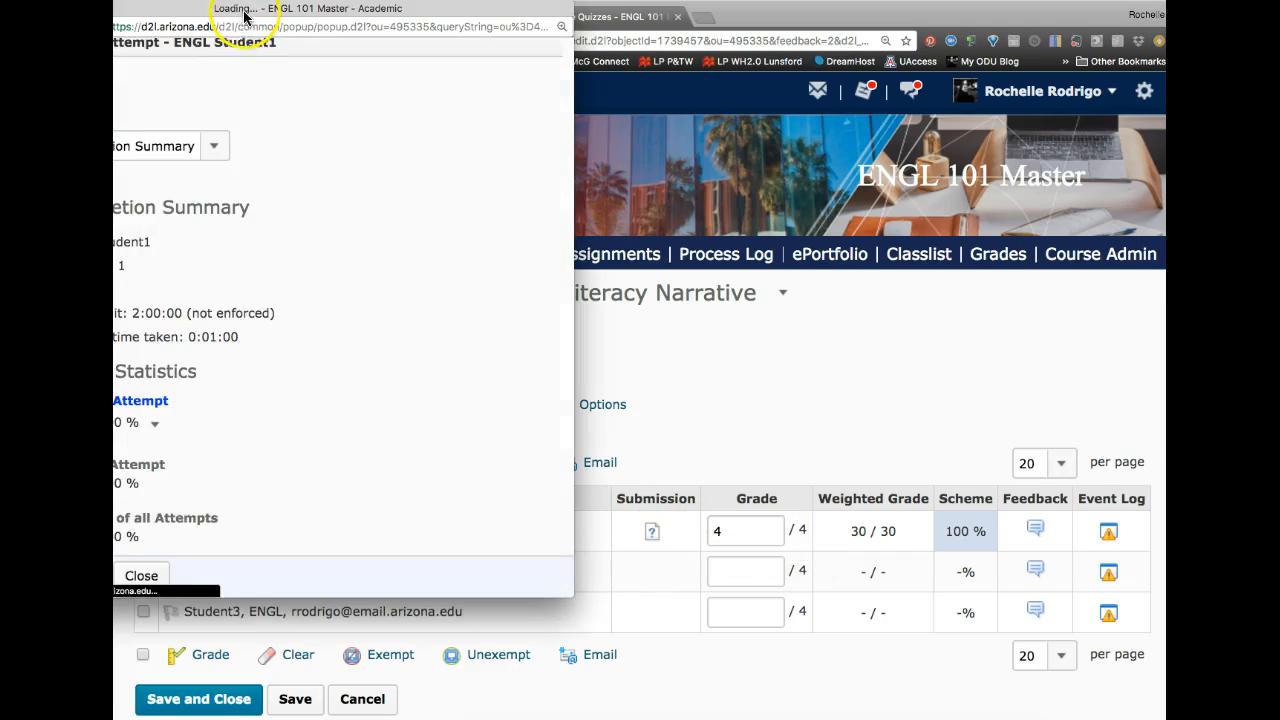
pyautogui.click(314, 208)
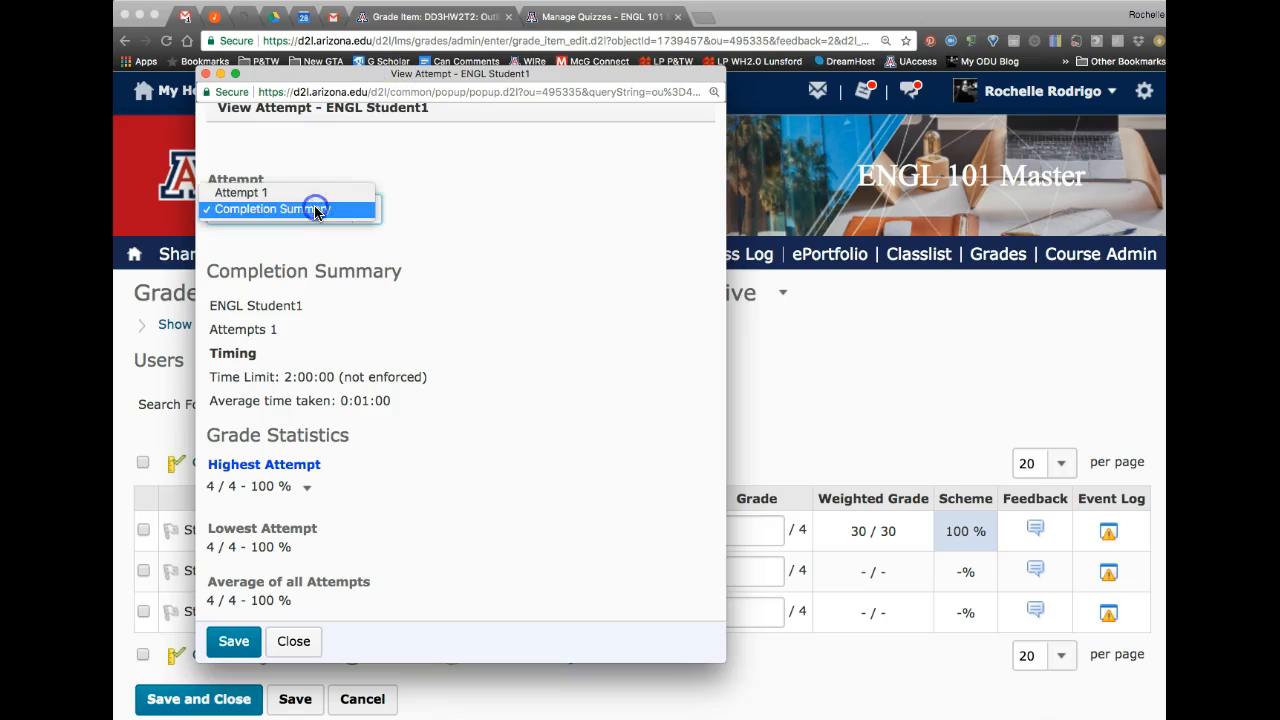
pyautogui.click(306, 192)
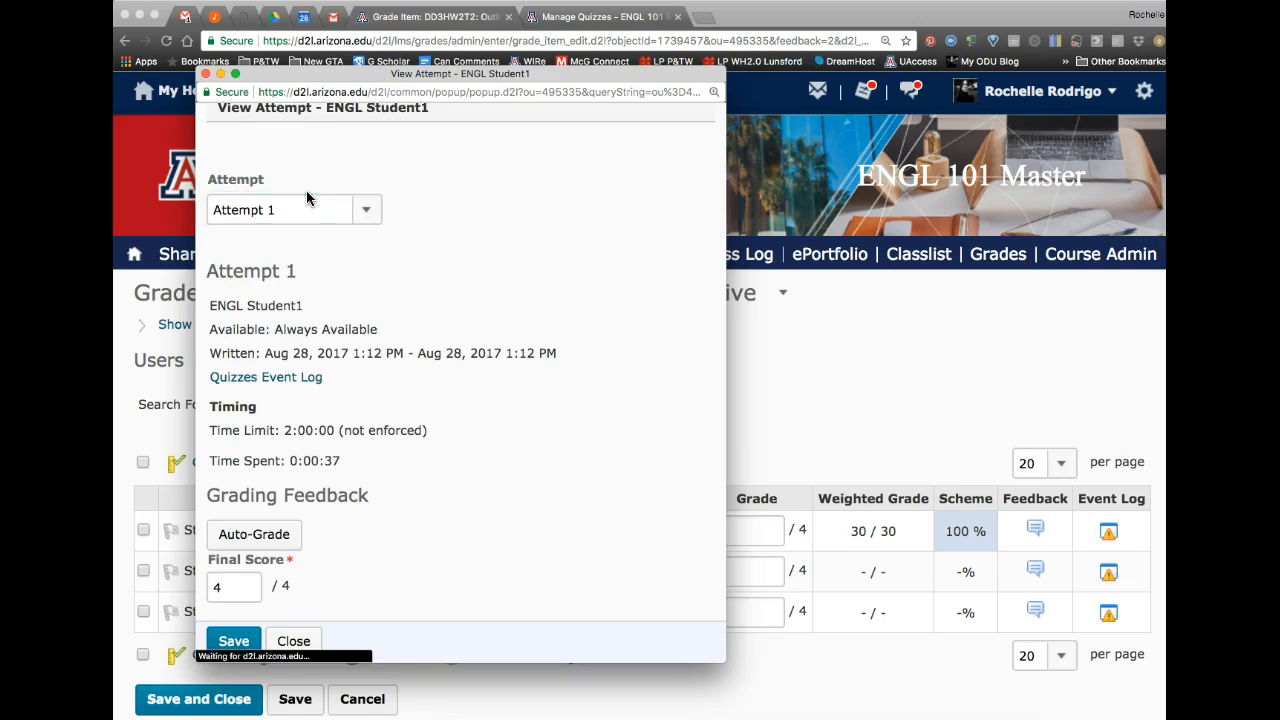
pyautogui.scroll(-5, 286, 403)
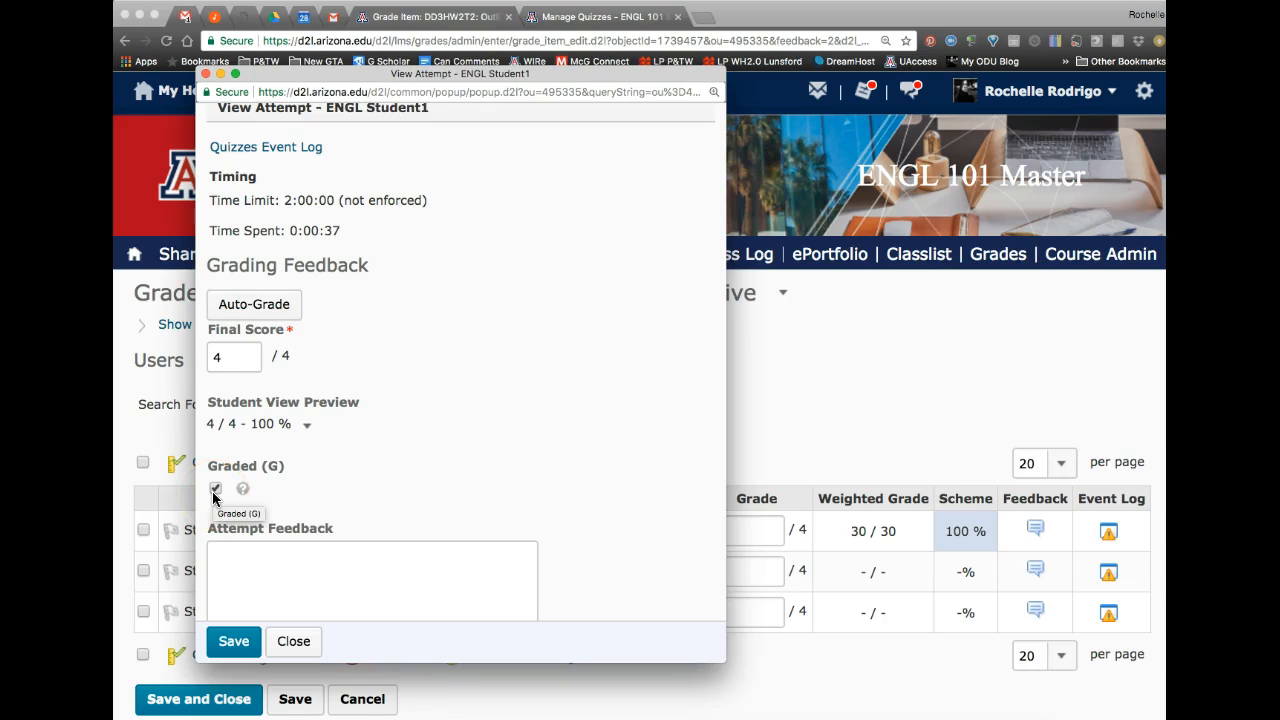
pyautogui.scroll(-10, 213, 497)
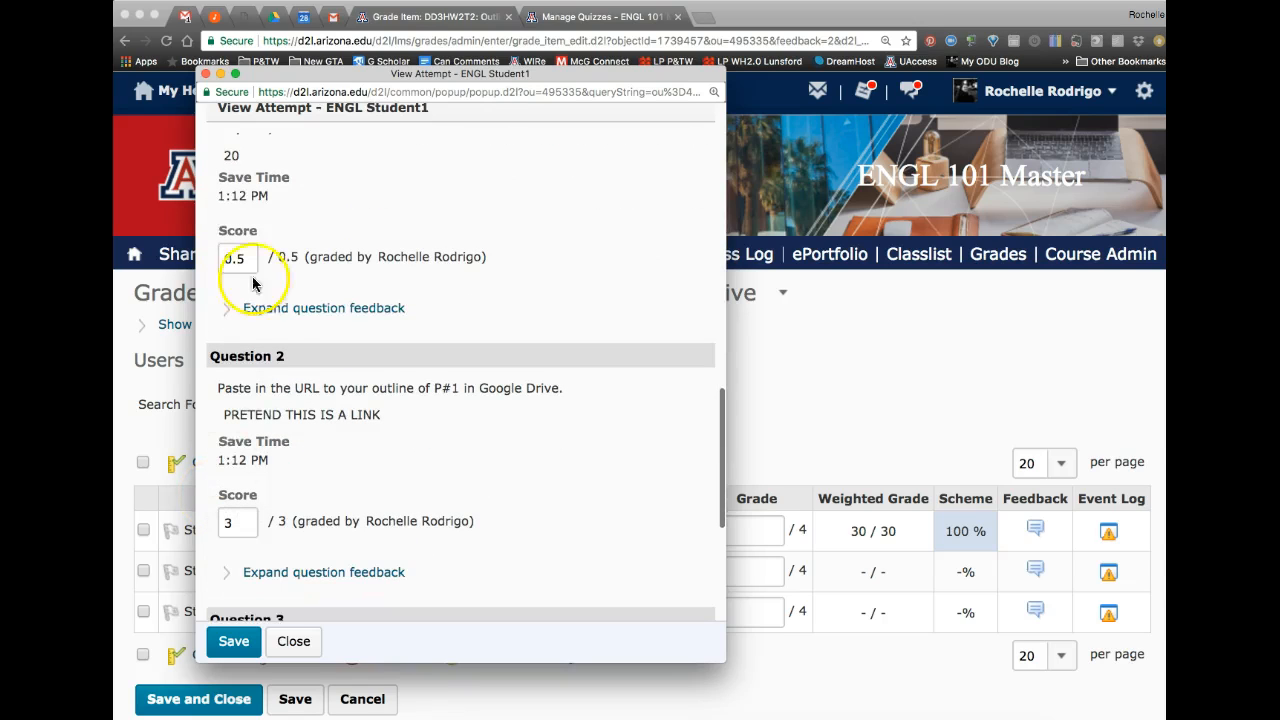
pyautogui.scroll(-6, 353, 598)
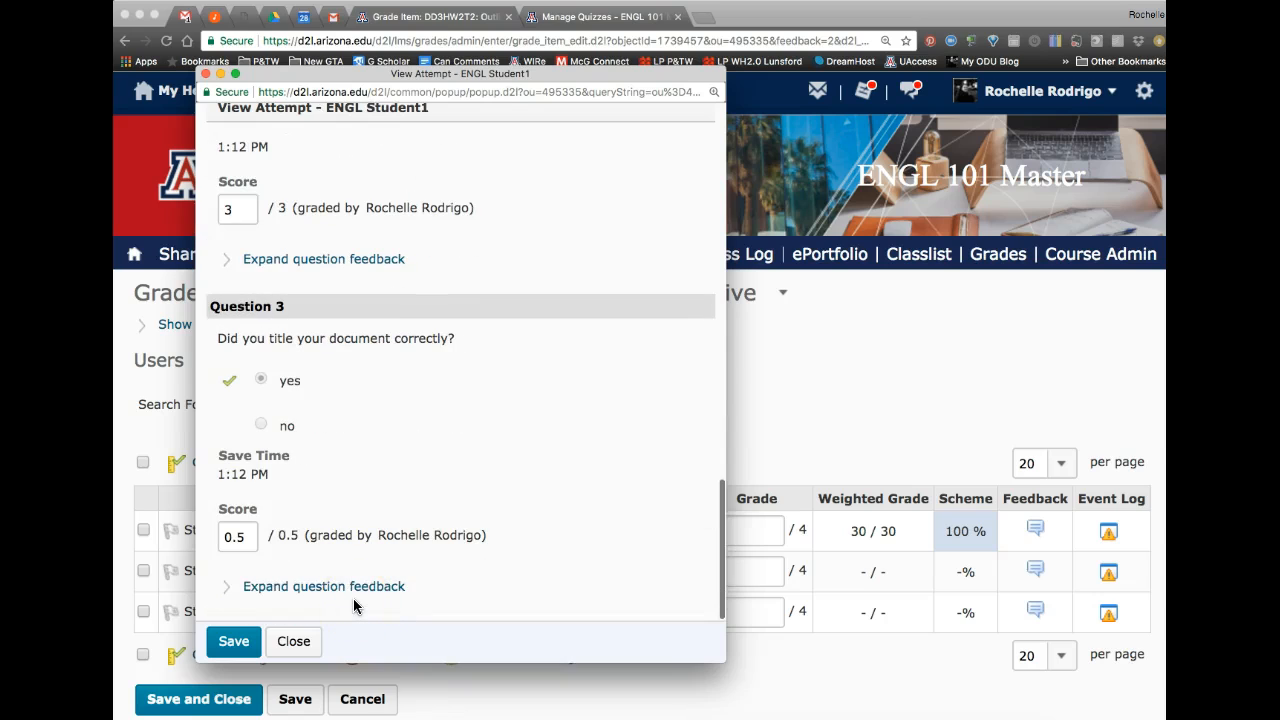
# Step: Close the attempt window and save and close the grade item
pyautogui.click(294, 645)
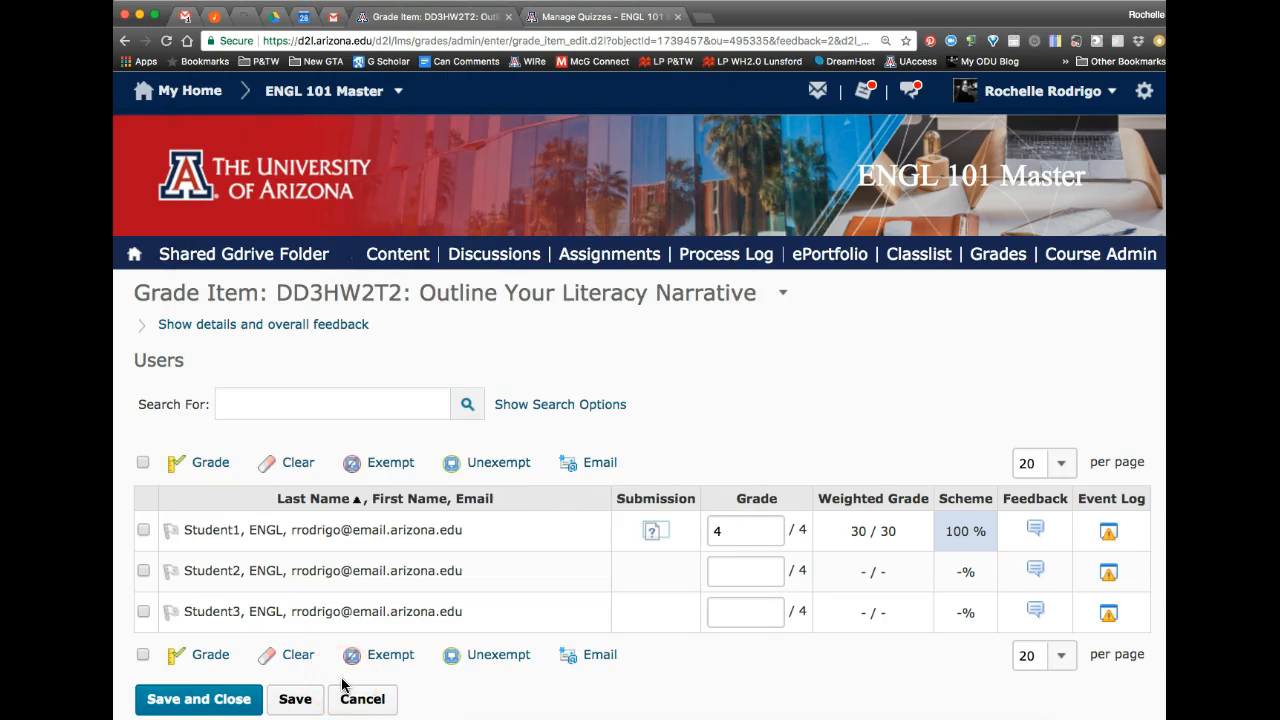
pyautogui.click(240, 706)
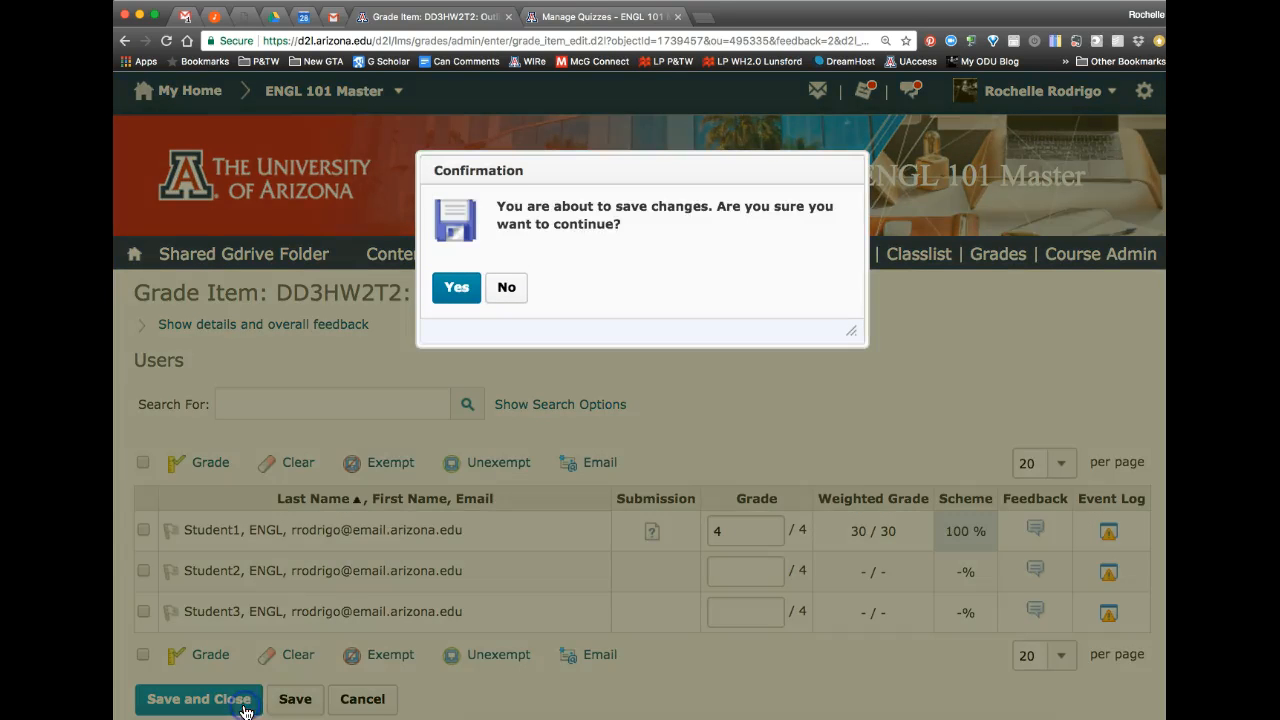